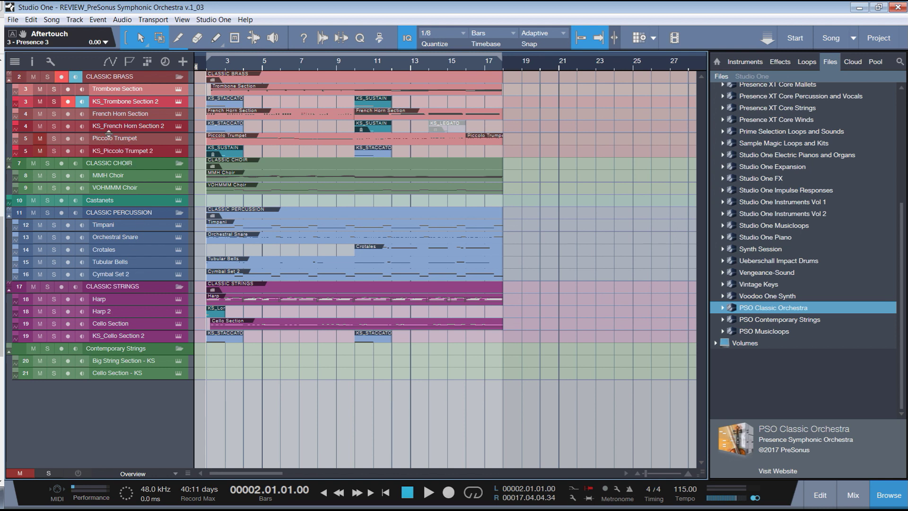
# Step: Solo the Trombone Section tracks, play them back from bar 2, and open the Trombone Section instrument
pyautogui.click(55, 89)
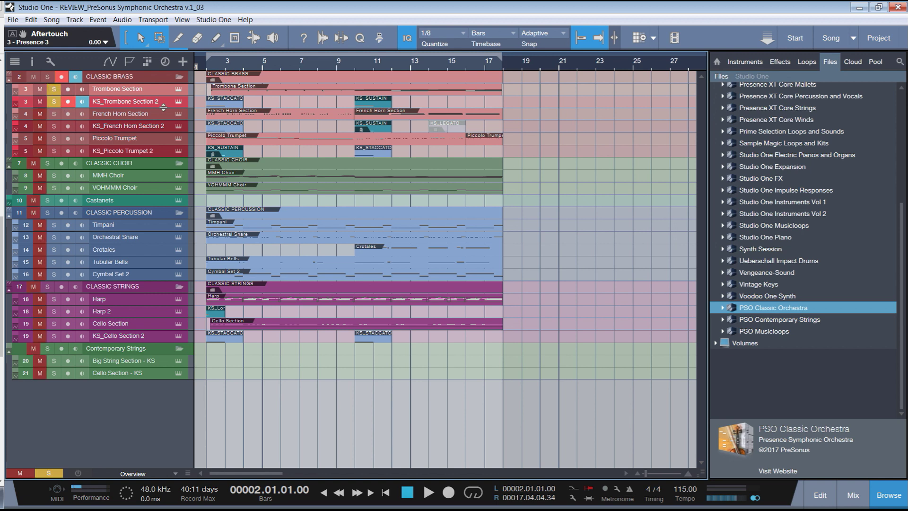
pyautogui.press('space')
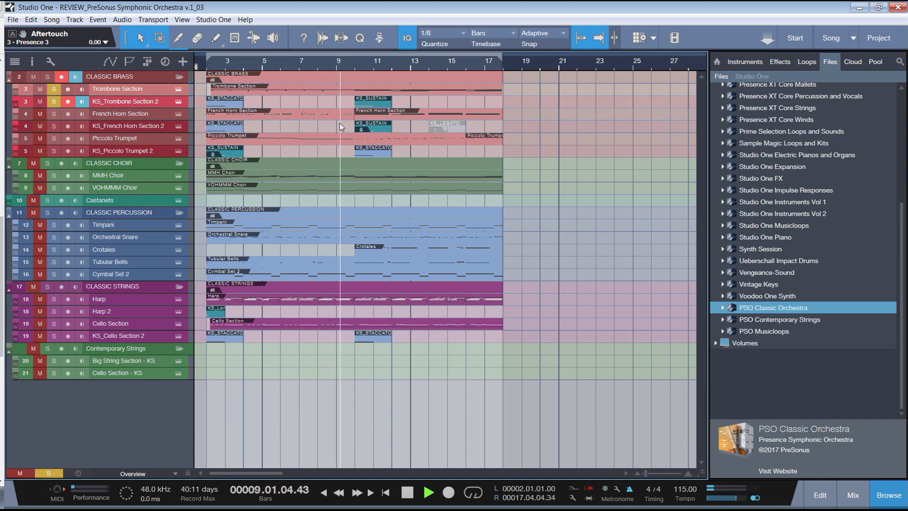
pyautogui.click(178, 102)
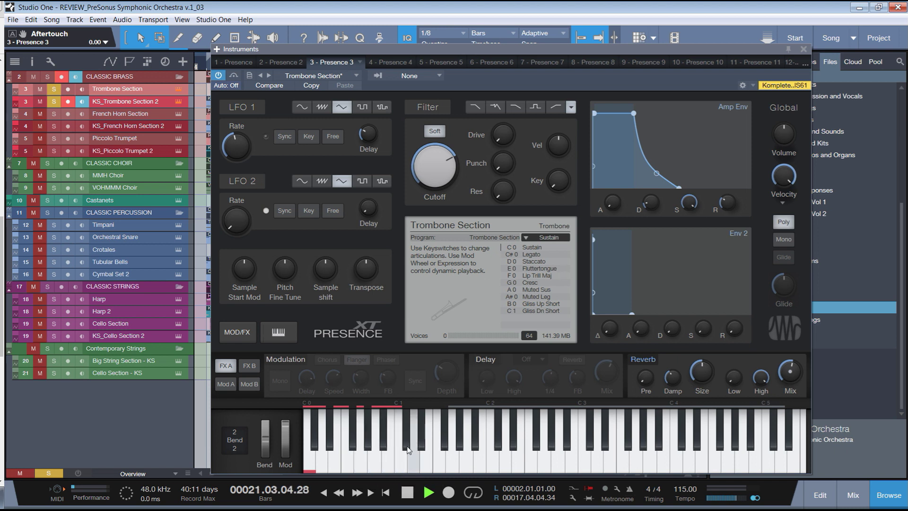
pyautogui.press('space')
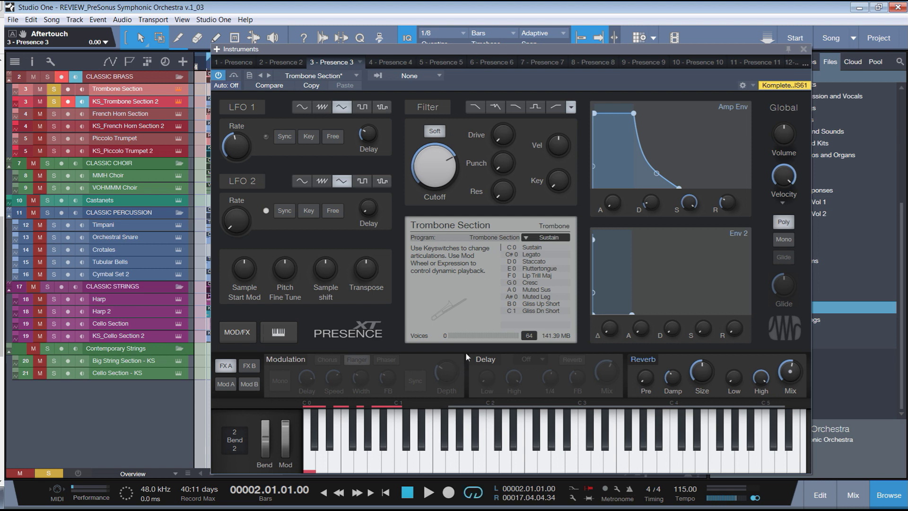
# Step: Audition the trombone's Muted Sus, Cresc and Lip Trill Maj articulations with the keyswitches, and close the instrument
pyautogui.click(371, 461)
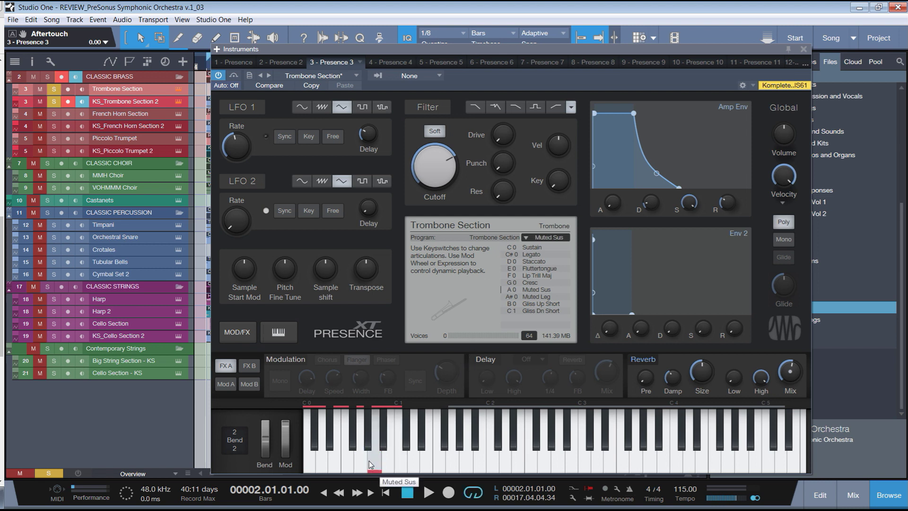
pyautogui.click(356, 459)
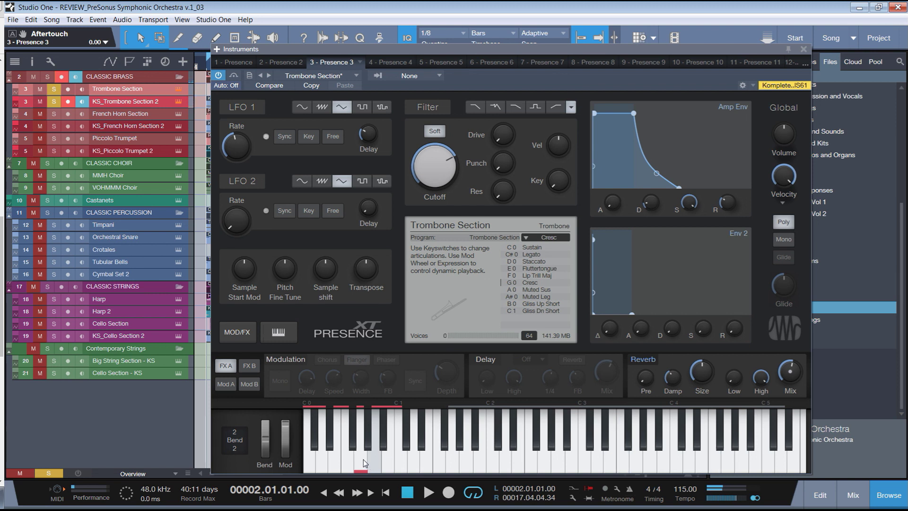
pyautogui.click(347, 460)
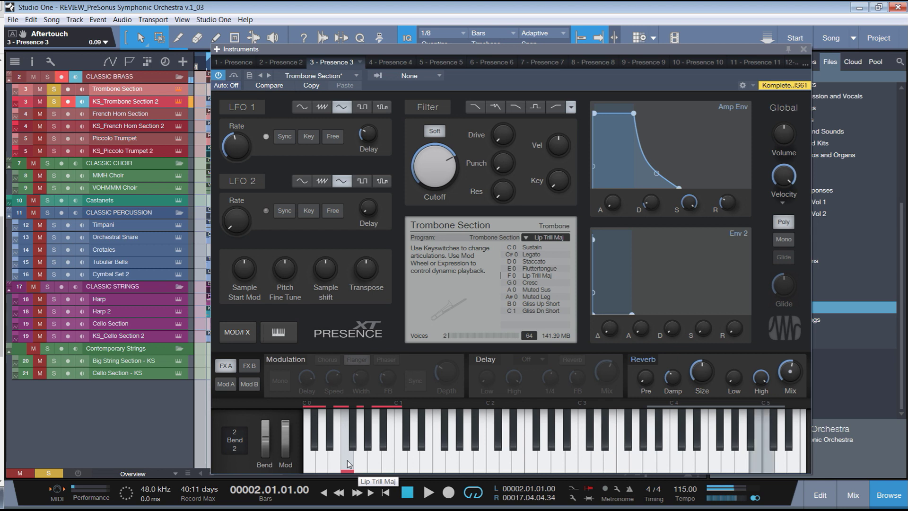
pyautogui.click(804, 50)
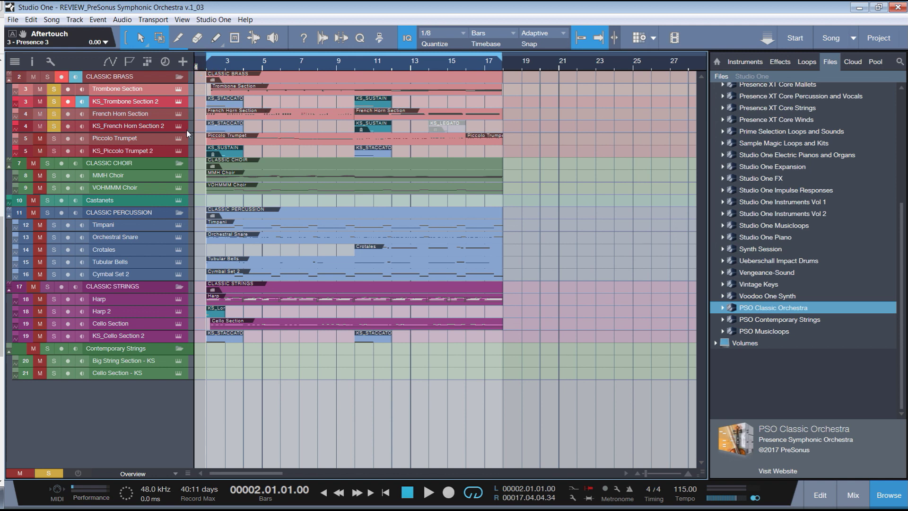
# Step: Play the song with the French Horn Section tracks also soloed, and set that instrument's reverb mix to 58%
pyautogui.press('space')
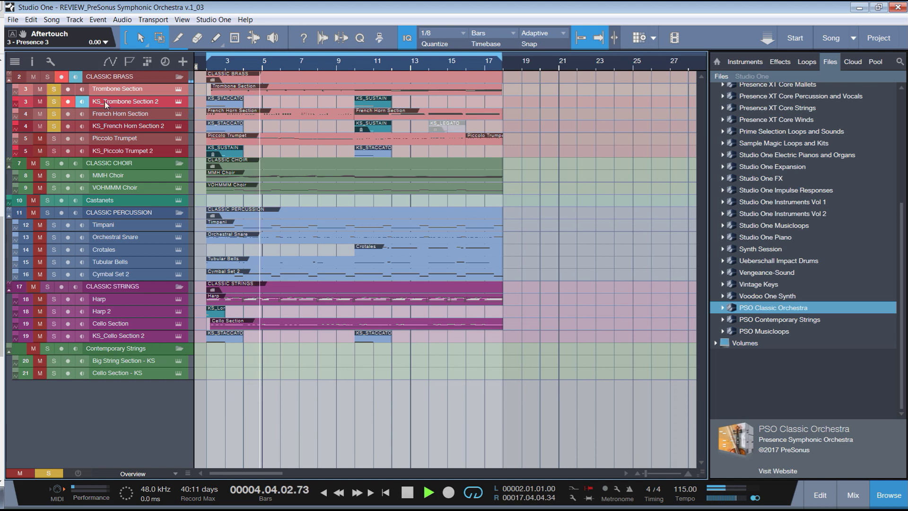
pyautogui.click(179, 125)
pyautogui.moveTo(791, 371)
pyautogui.moveTo(792, 372); pyautogui.dragTo(792, 368)
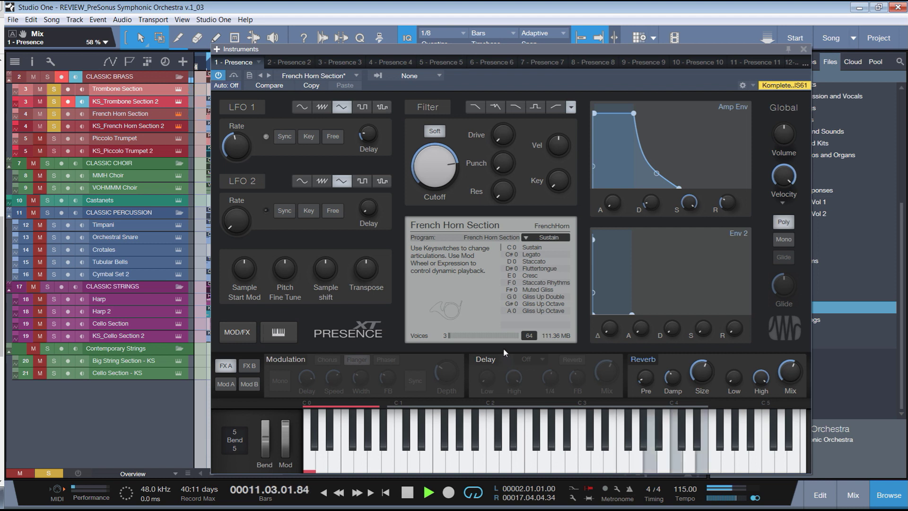
# Step: Try the French Horn's Delay and Modulation effects with the Phaser type, toggle its Reverb, and stop playback
pyautogui.click(488, 359)
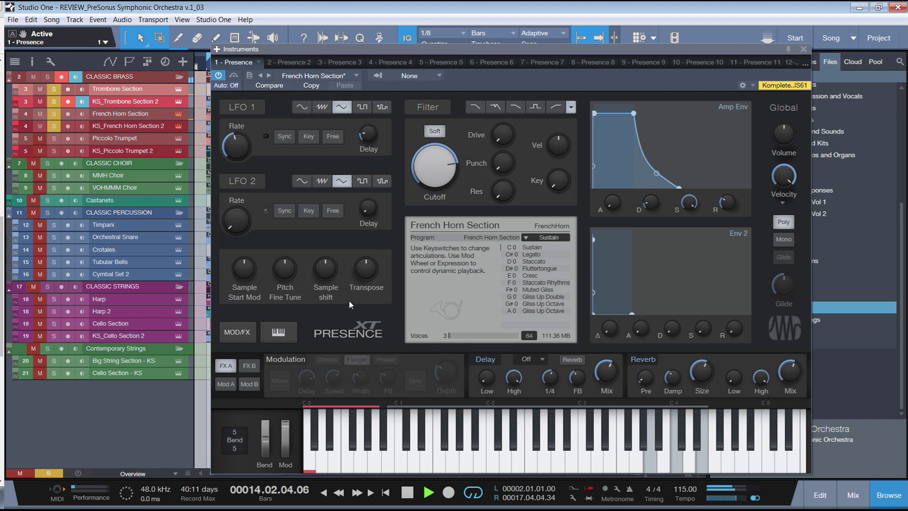
pyautogui.click(281, 361)
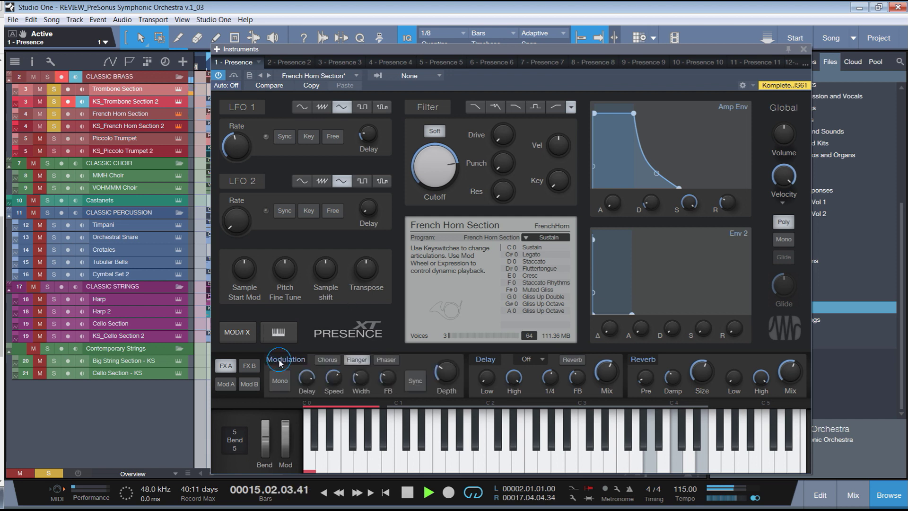
pyautogui.click(386, 361)
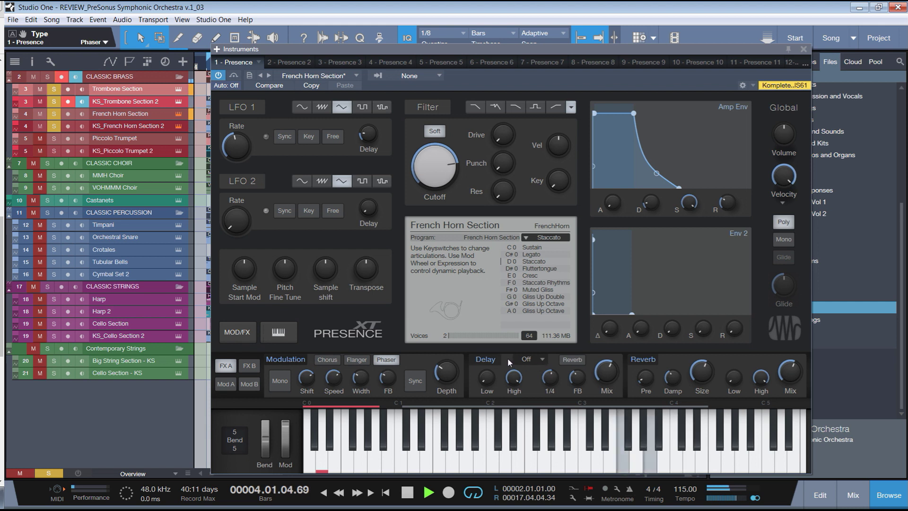
pyautogui.moveTo(514, 379); pyautogui.dragTo(512, 401)
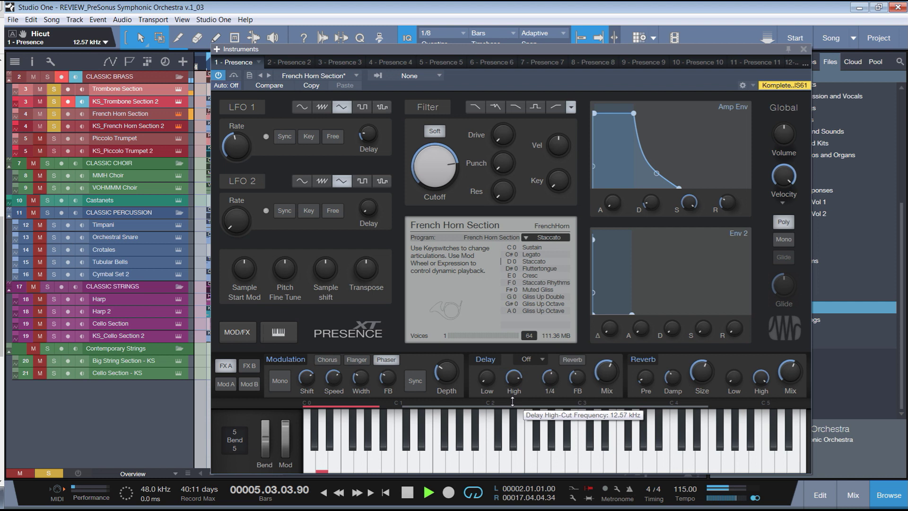
pyautogui.click(294, 361)
pyautogui.click(487, 360)
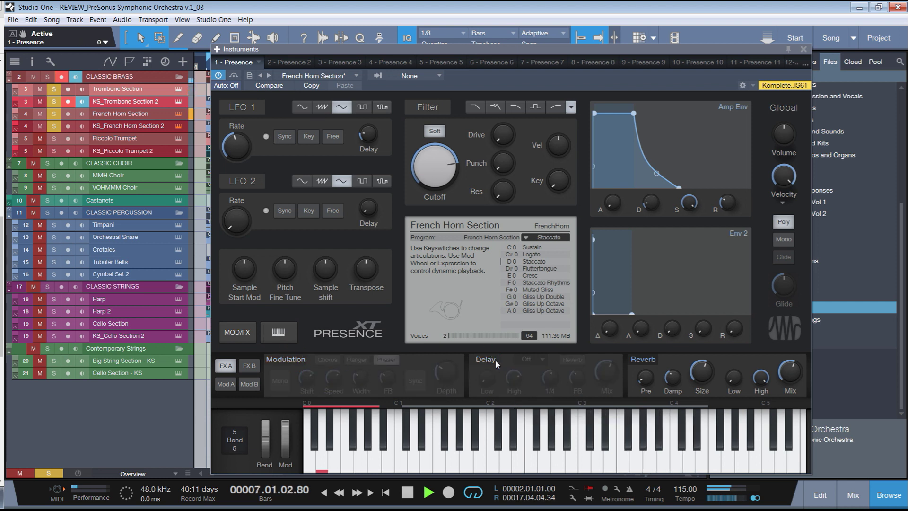
pyautogui.click(637, 360)
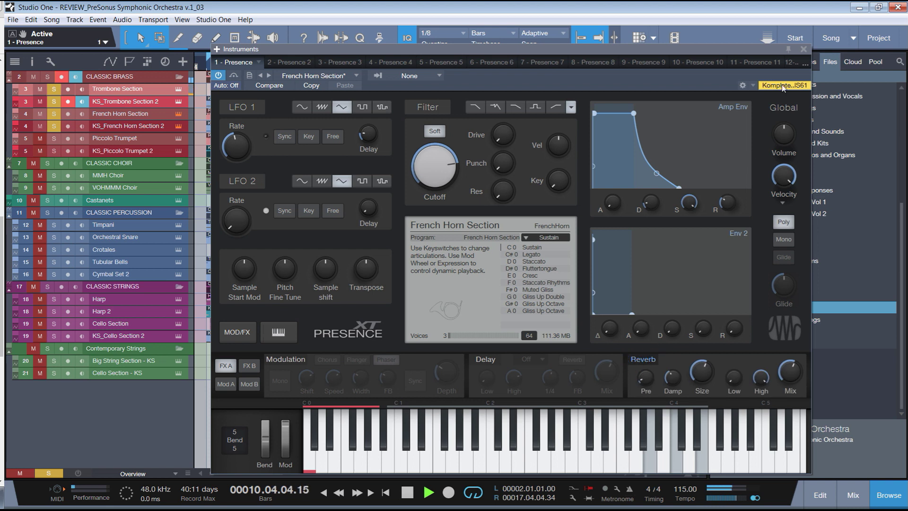
pyautogui.click(803, 50)
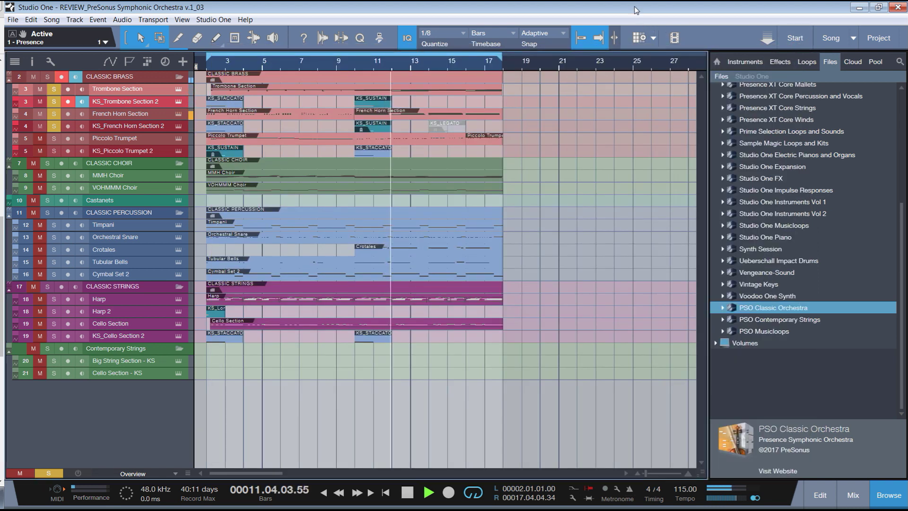
pyautogui.press('space')
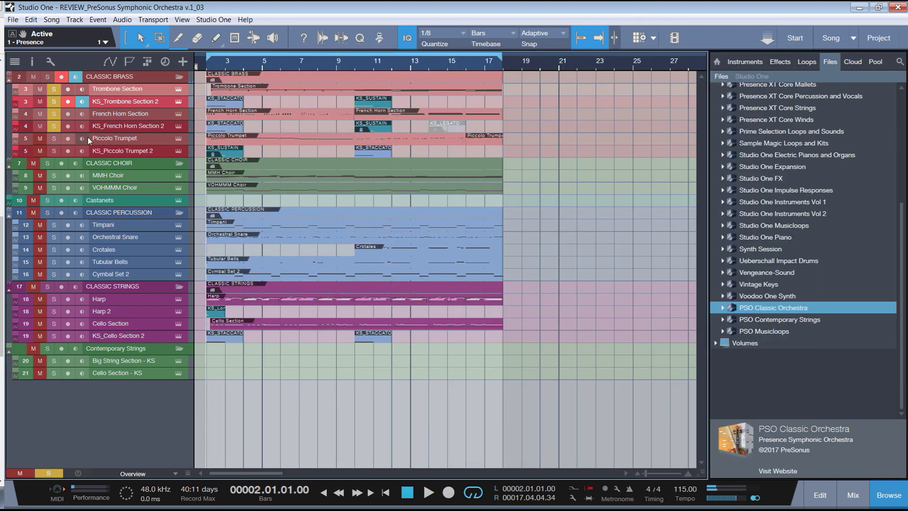
# Step: Play the brass with the Piccolo Trumpet tracks also soloed, and sound a few notes in the Piccolo Trumpet instrument
pyautogui.press('space')
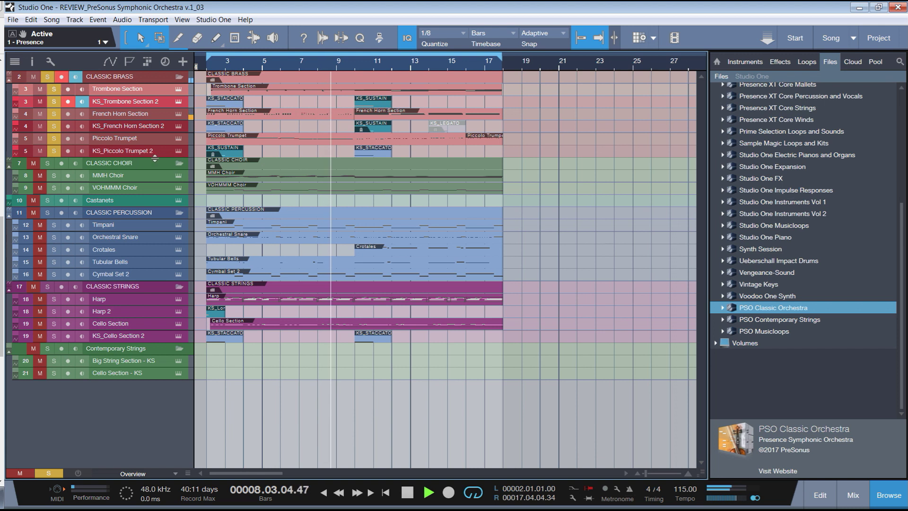
pyautogui.press('space')
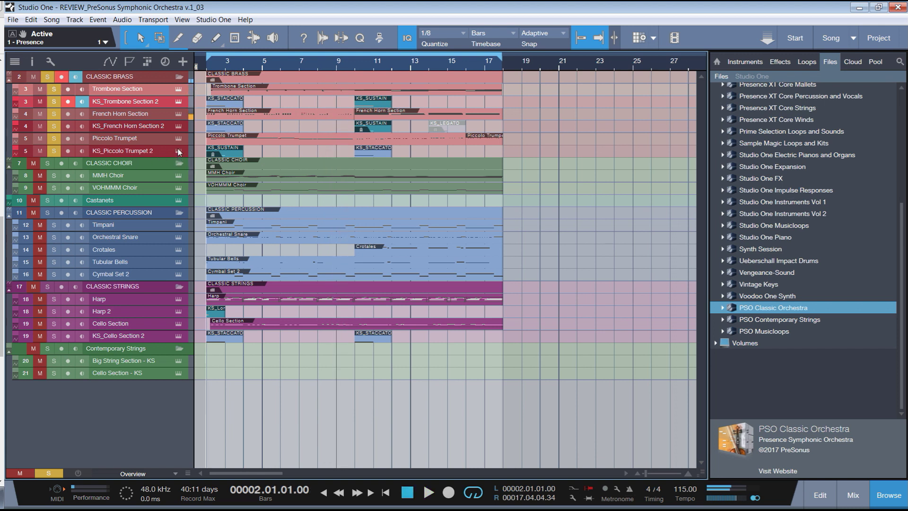
pyautogui.click(179, 140)
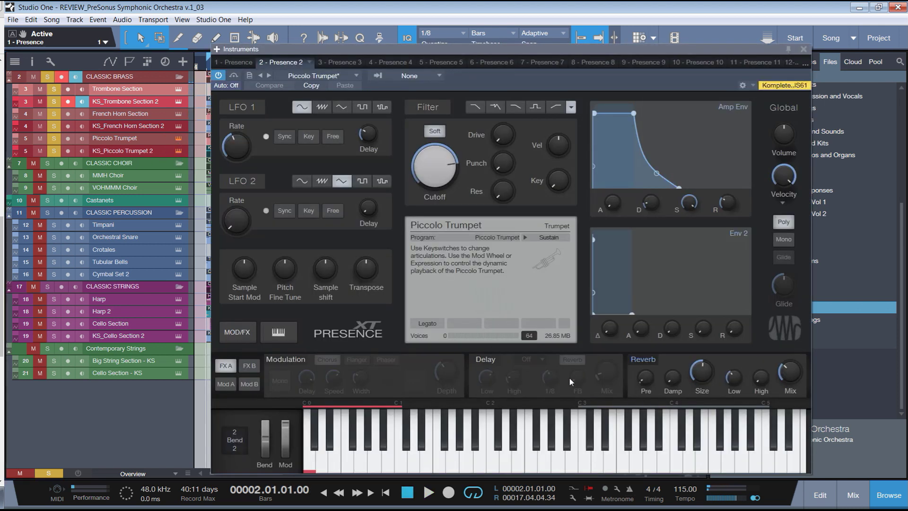
pyautogui.click(585, 454)
pyautogui.click(654, 431)
pyautogui.click(767, 426)
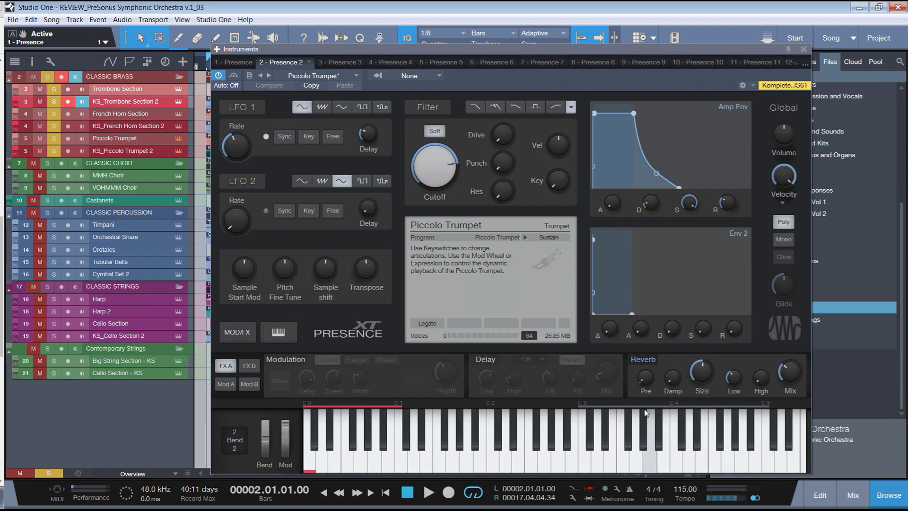
# Step: Switch the Piccolo Trumpet to the Maj Grace Up articulation using the keyswitch list, test it, and close the instrument
pyautogui.click(527, 237)
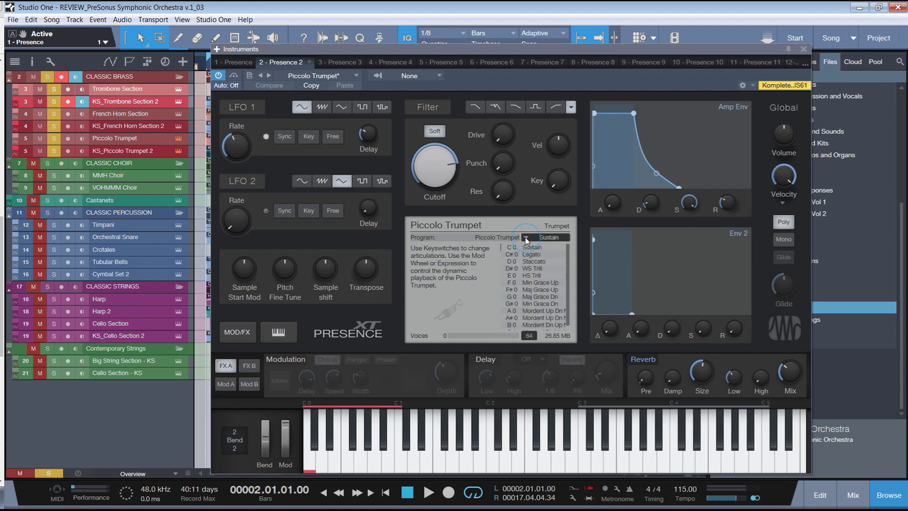
pyautogui.moveTo(569, 312); pyautogui.dragTo(567, 322)
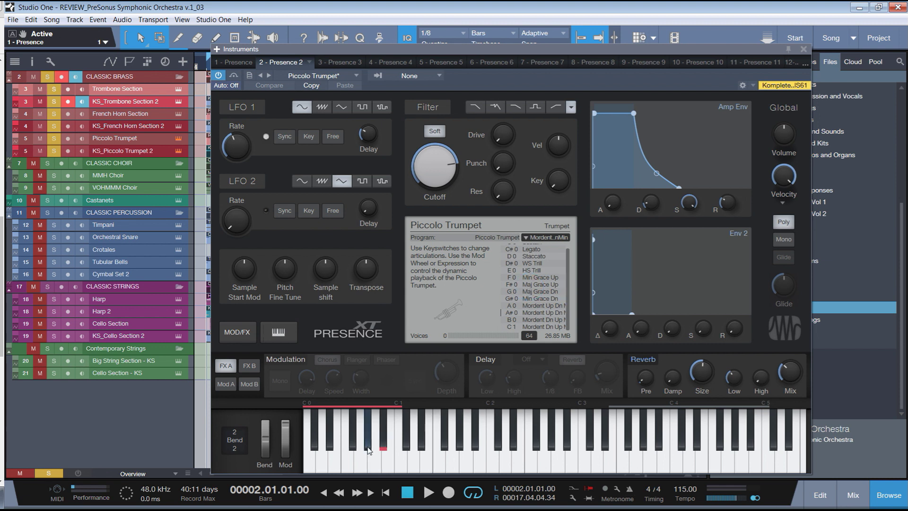
pyautogui.click(353, 442)
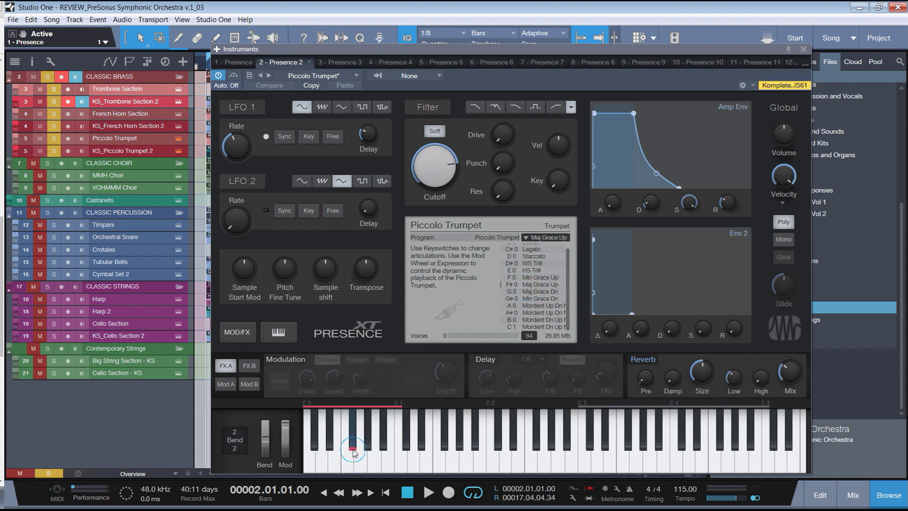
pyautogui.click(716, 457)
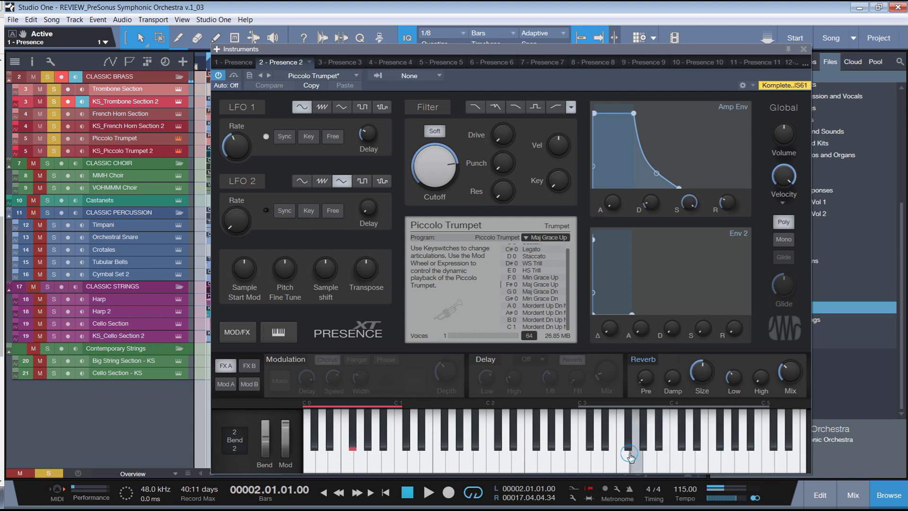
pyautogui.click(525, 239)
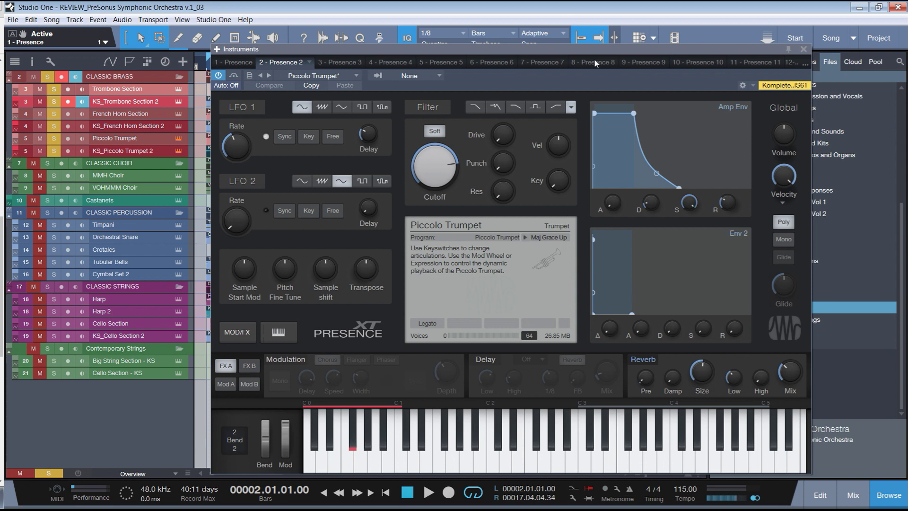
pyautogui.click(749, 52)
pyautogui.click(802, 50)
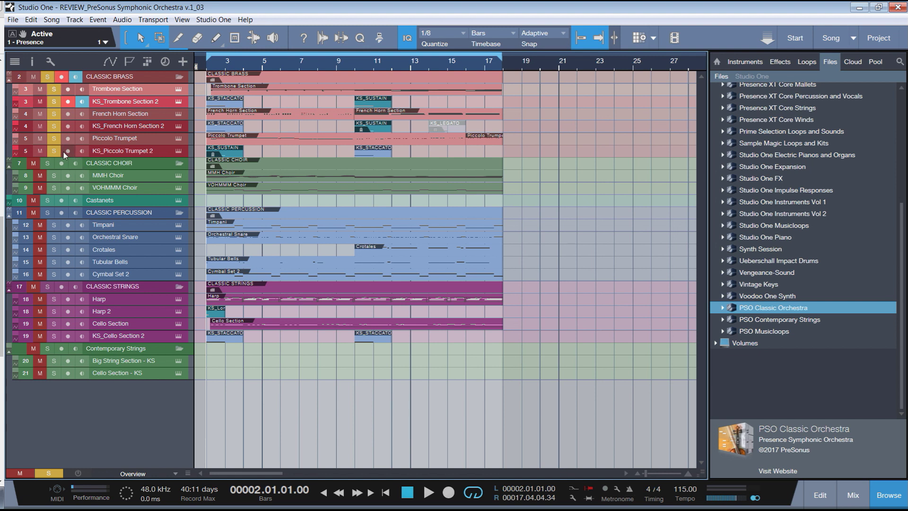
# Step: Move the solo from the Classic Brass folder to the Classic Choir folder and start playback
pyautogui.click(47, 78)
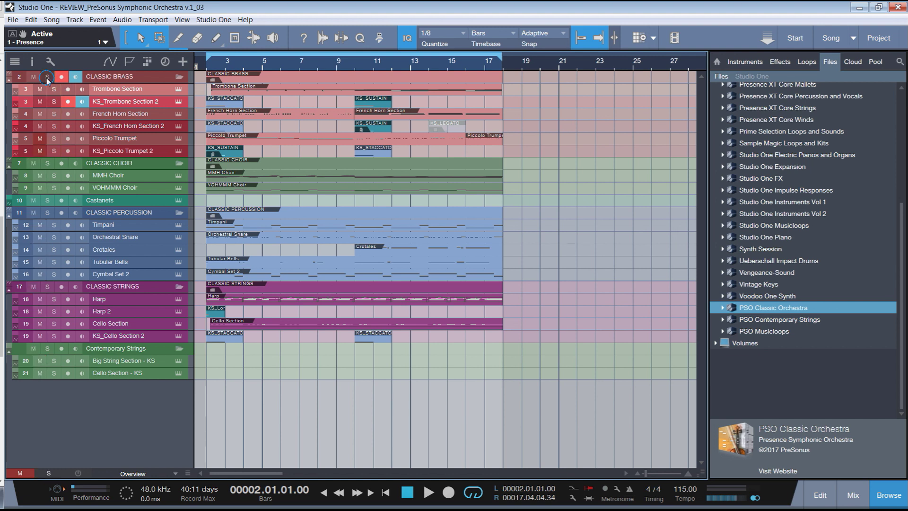
pyautogui.click(49, 165)
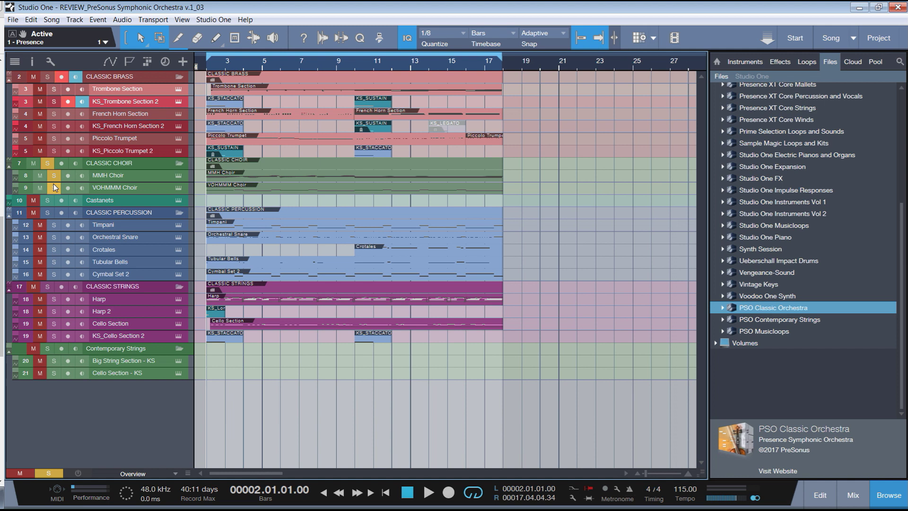
pyautogui.press('space')
# Step: Leave only MMH Choir soloed within the choir, and enlarge and select its track
pyautogui.moveTo(118, 182); pyautogui.dragTo(116, 246)
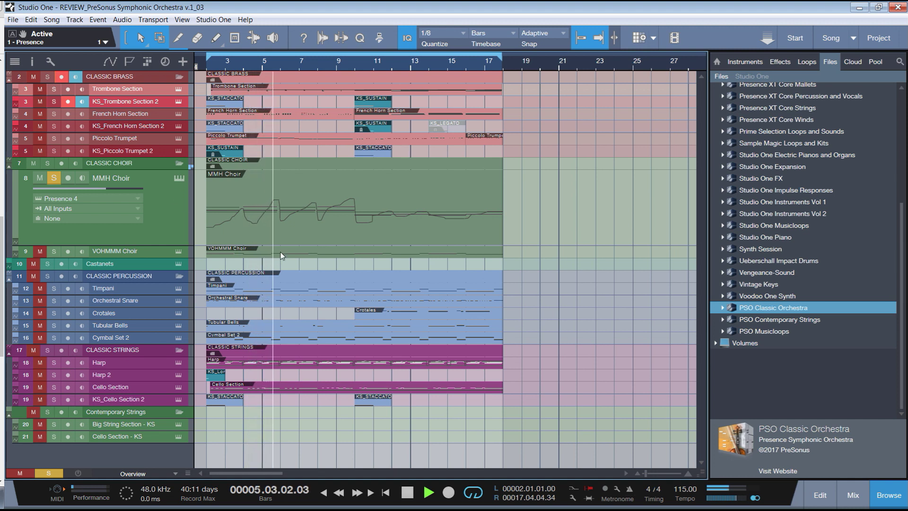
pyautogui.click(155, 189)
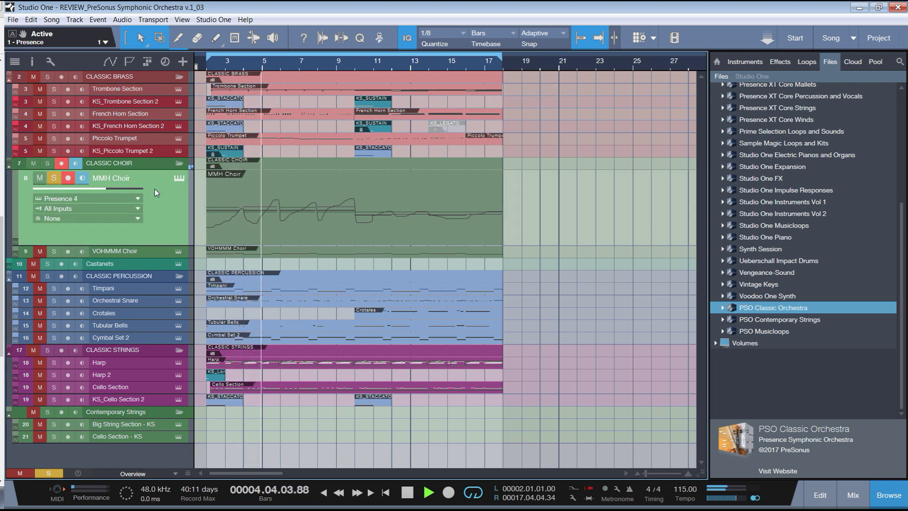
# Step: Solo and enlarge the VOHMMM Choir track, and add the Classic Brass folder to the soloed tracks
pyautogui.click(58, 253)
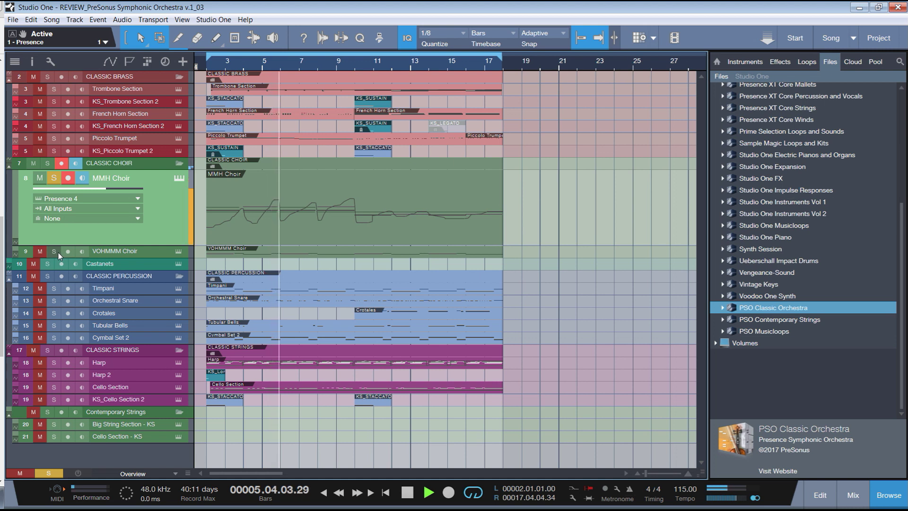
pyautogui.moveTo(86, 258); pyautogui.dragTo(136, 319)
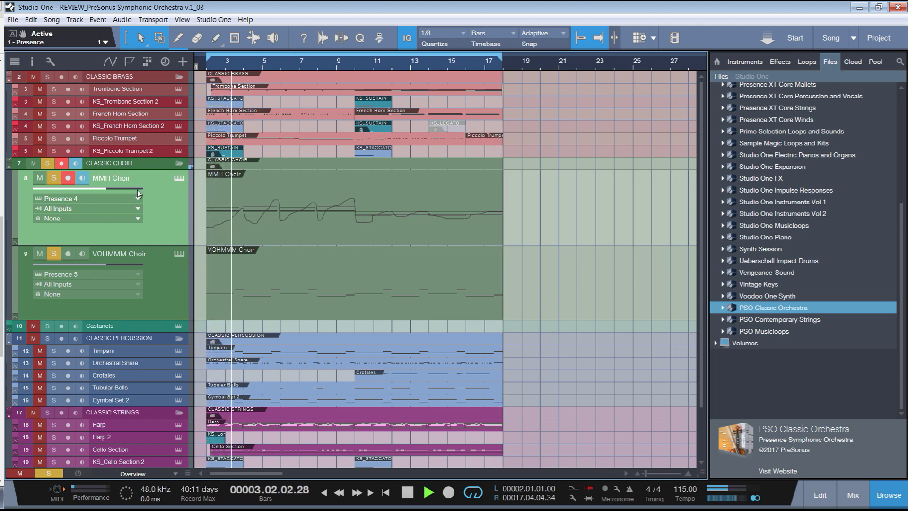
pyautogui.click(48, 76)
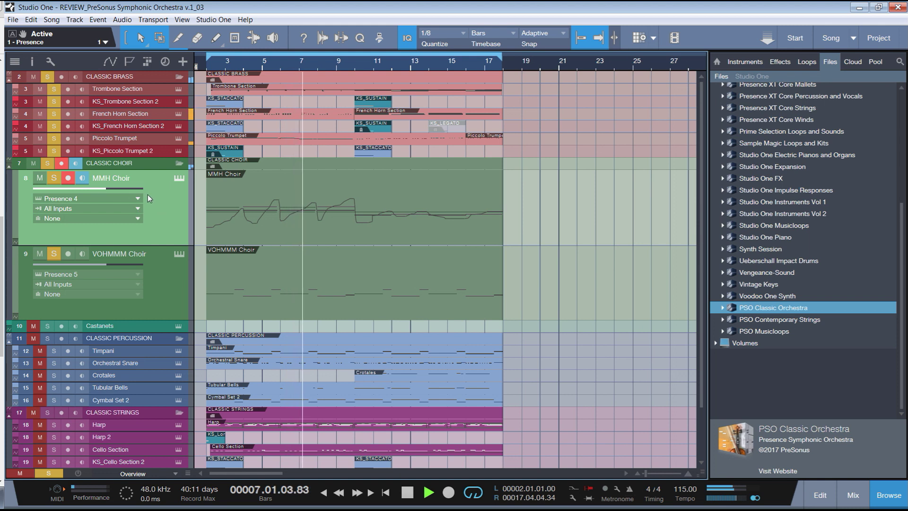
# Step: Open the Piccolo Trumpet instrument, switch it back to the Sustain articulation, and close it
pyautogui.click(178, 138)
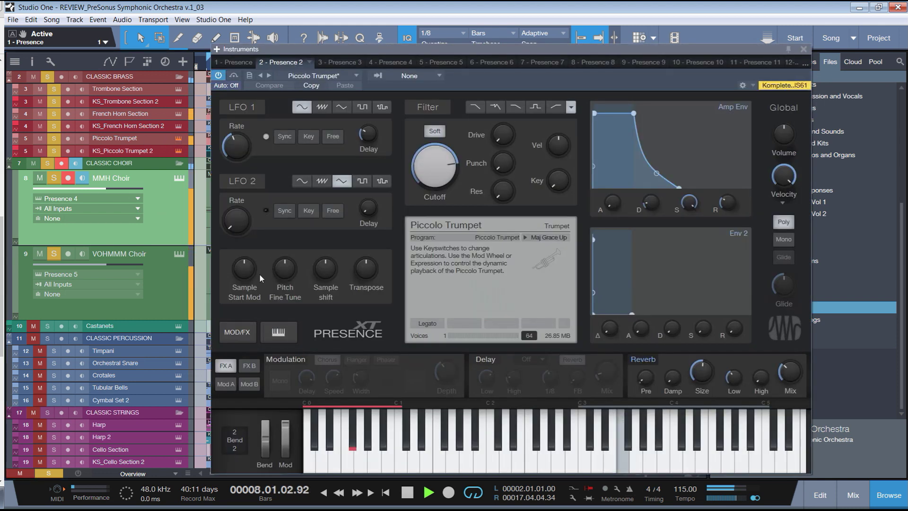
pyautogui.click(310, 462)
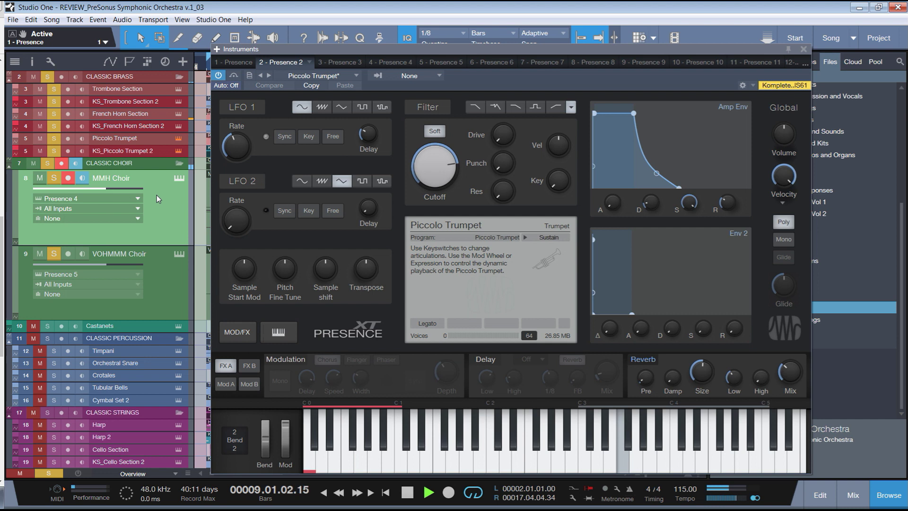
pyautogui.click(803, 49)
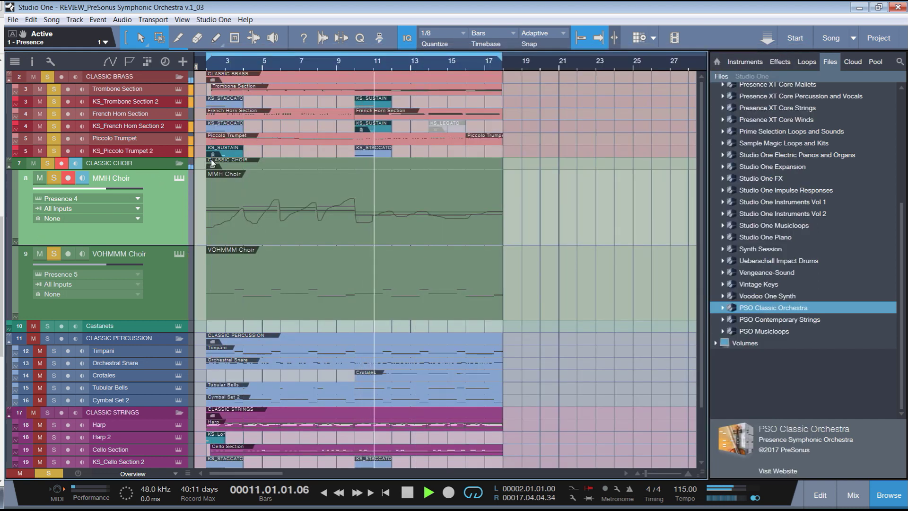
# Step: Shrink all tracks to a compact height, and check the Performance Monitor with playback stopped
pyautogui.click(188, 473)
pyautogui.scroll(-5, 187, 455)
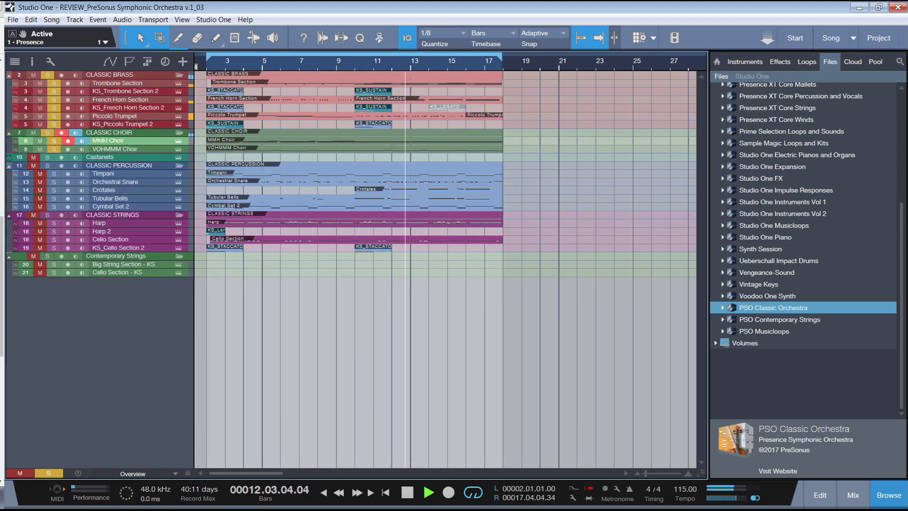
pyautogui.click(92, 489)
pyautogui.press('space')
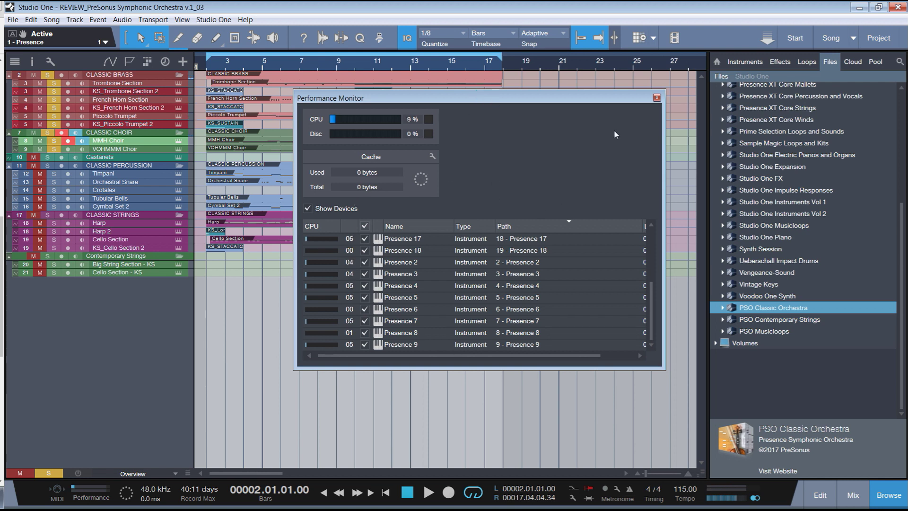
pyautogui.click(657, 98)
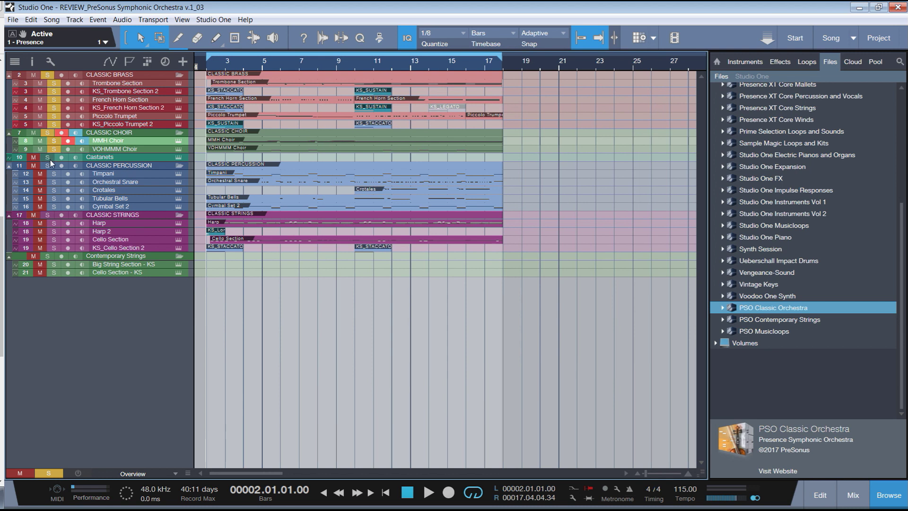
# Step: Move the Castanets track into the Classic Percussion folder, below Cymbal Set 2
pyautogui.moveTo(109, 162); pyautogui.dragTo(106, 215)
pyautogui.moveTo(130, 165); pyautogui.dragTo(152, 219)
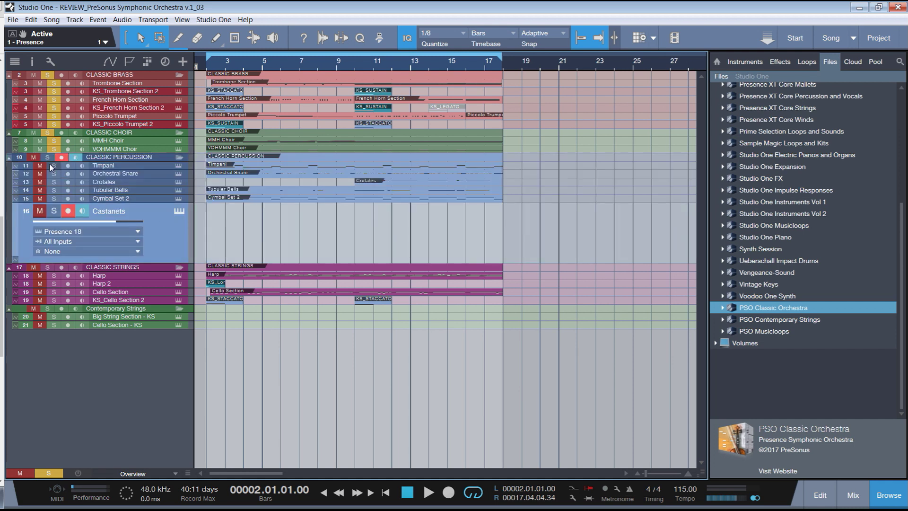
# Step: Move the solo from the brass and choir folders to Classic Percussion, and play it with the Cymbal Set 2 track enlarged
pyautogui.click(50, 74)
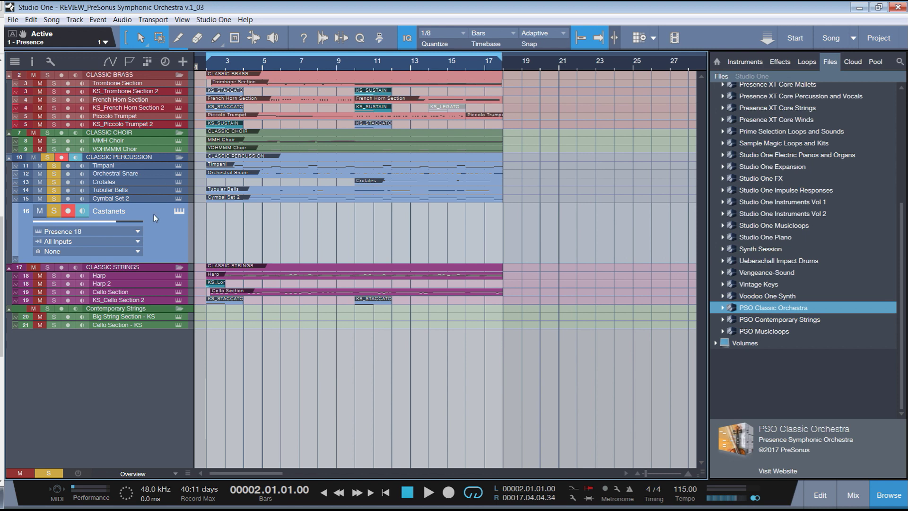
pyautogui.moveTo(158, 202); pyautogui.dragTo(154, 241)
pyautogui.press('space')
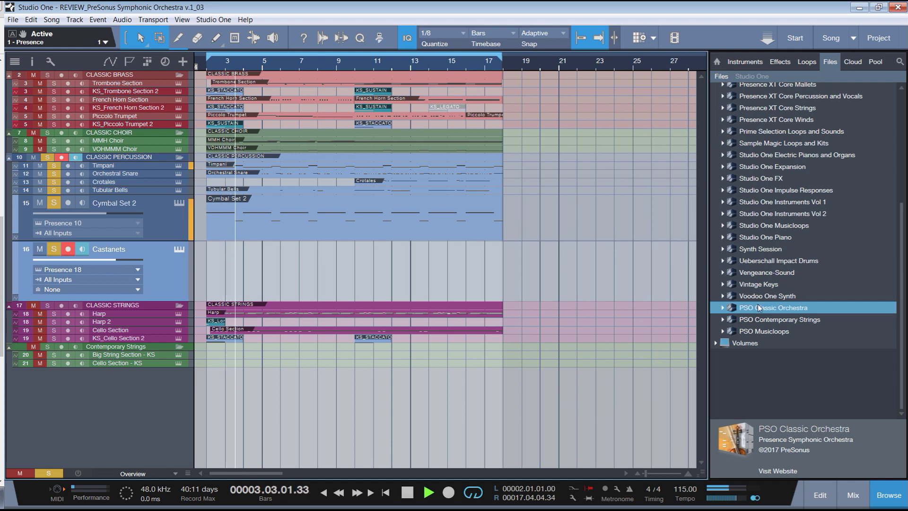
# Step: Expand PSO Classic Orchestra and its PSO Classic Percussion folder in the file browser, and collapse PSO Percussion Sets
pyautogui.click(724, 308)
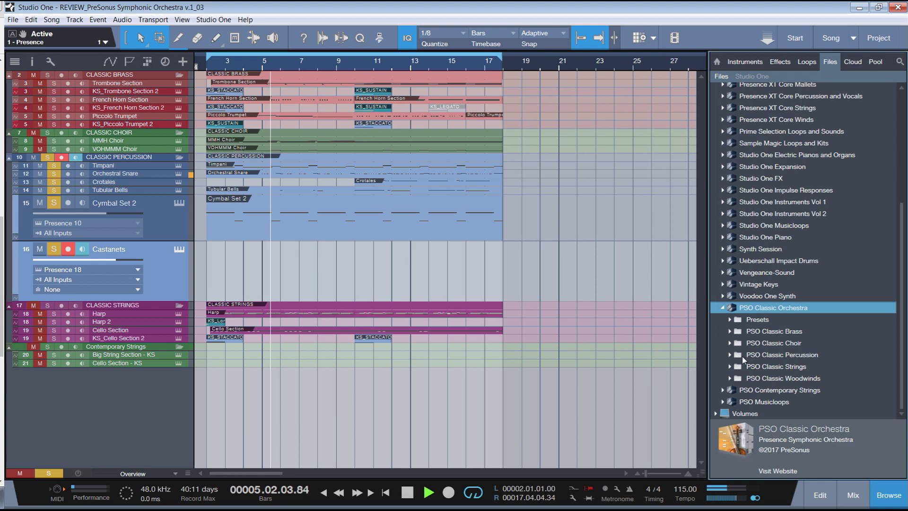
pyautogui.click(731, 356)
pyautogui.click(737, 340)
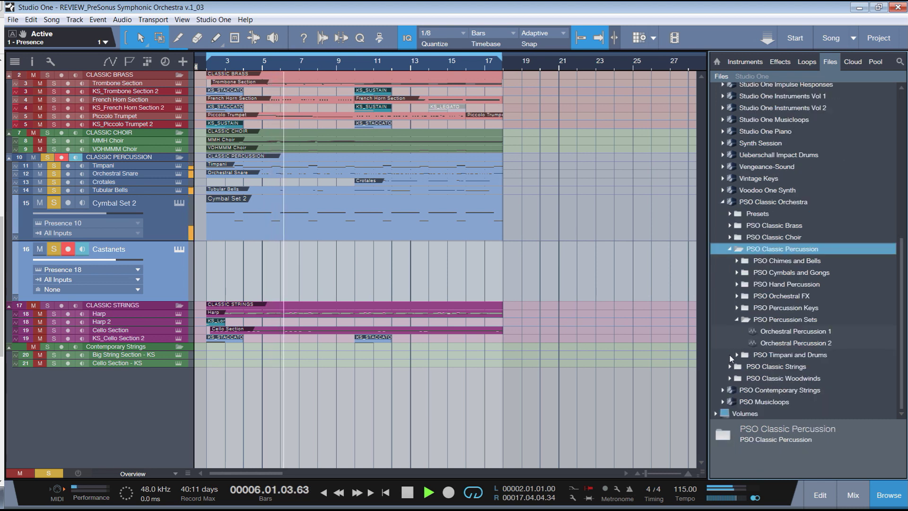
pyautogui.click(741, 322)
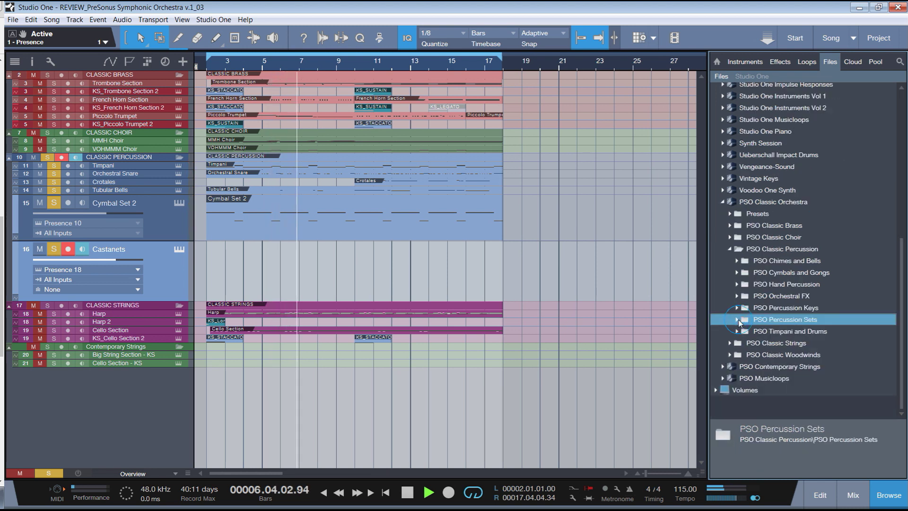
# Step: Look through the PSO Hand Percussion, Cymbals and Gongs, Chimes and Bells, and Percussion Keys instruments in the browser
pyautogui.doubleClick(783, 284)
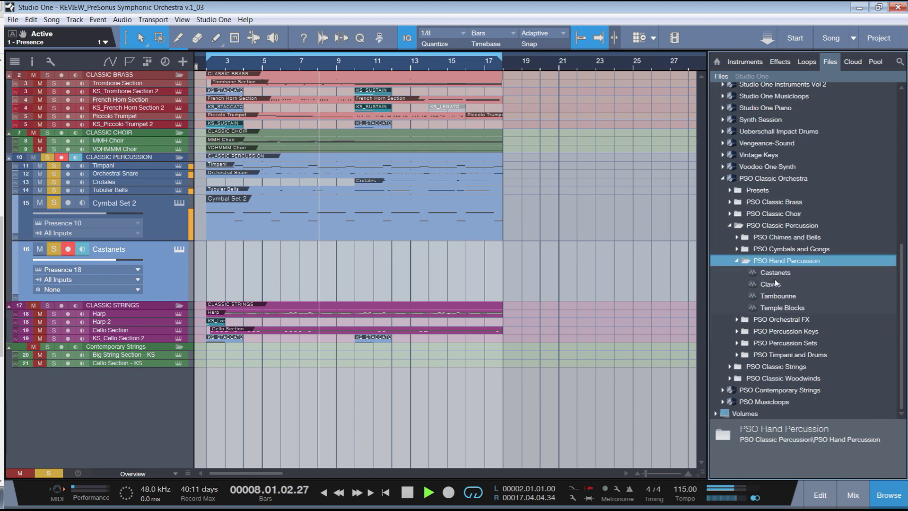
pyautogui.doubleClick(776, 248)
pyautogui.doubleClick(781, 242)
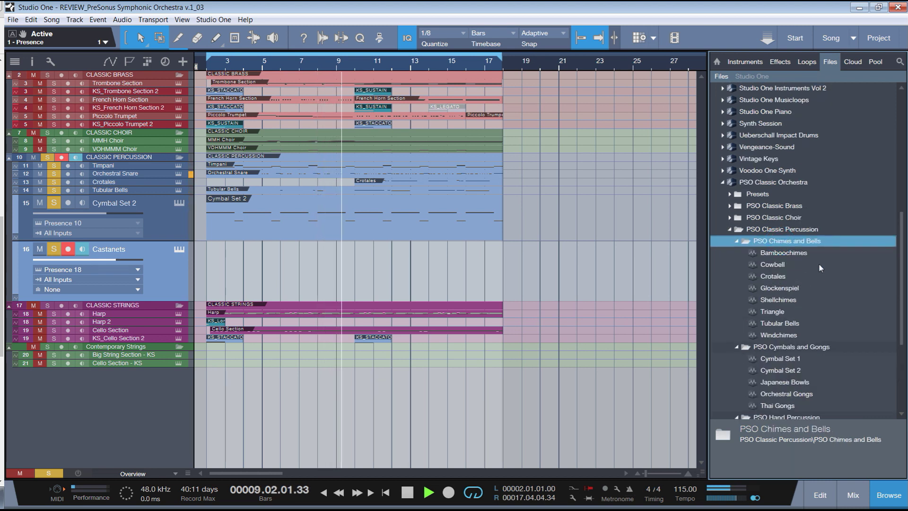
pyautogui.click(780, 359)
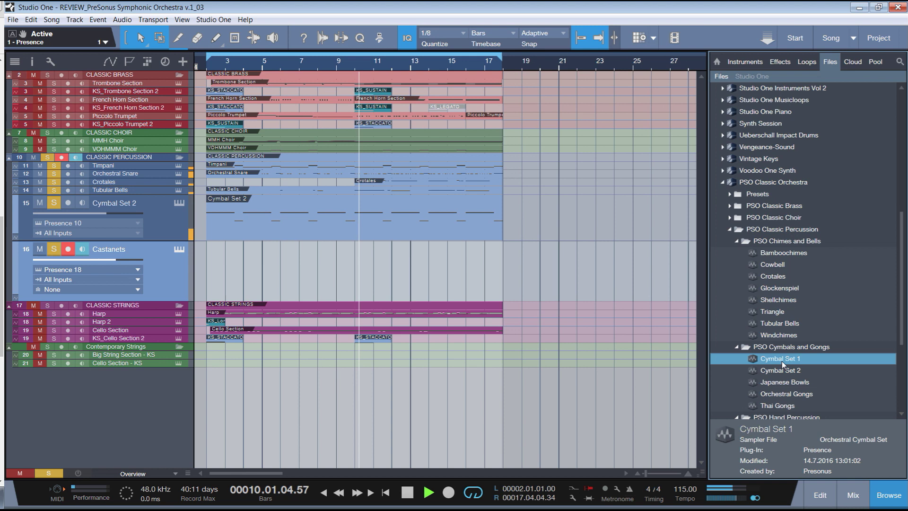
pyautogui.scroll(-4, 782, 361)
pyautogui.scroll(-1, 781, 364)
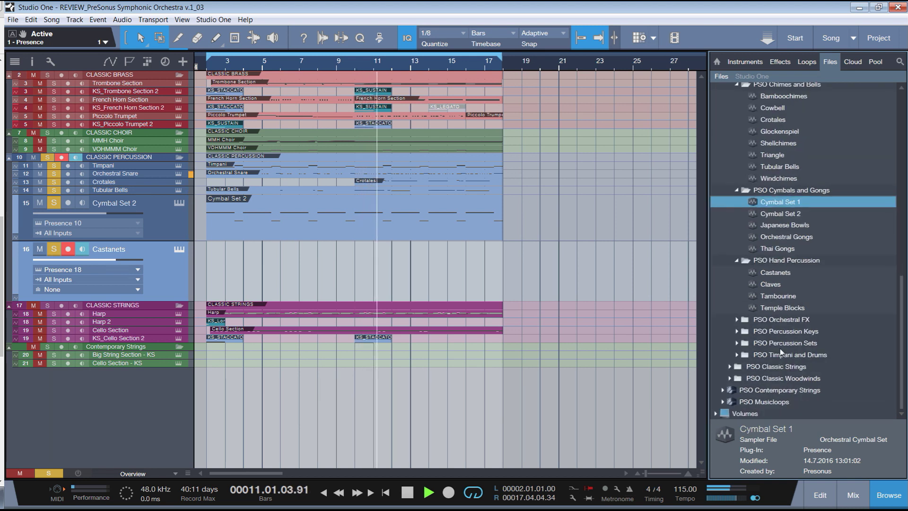
pyautogui.doubleClick(740, 335)
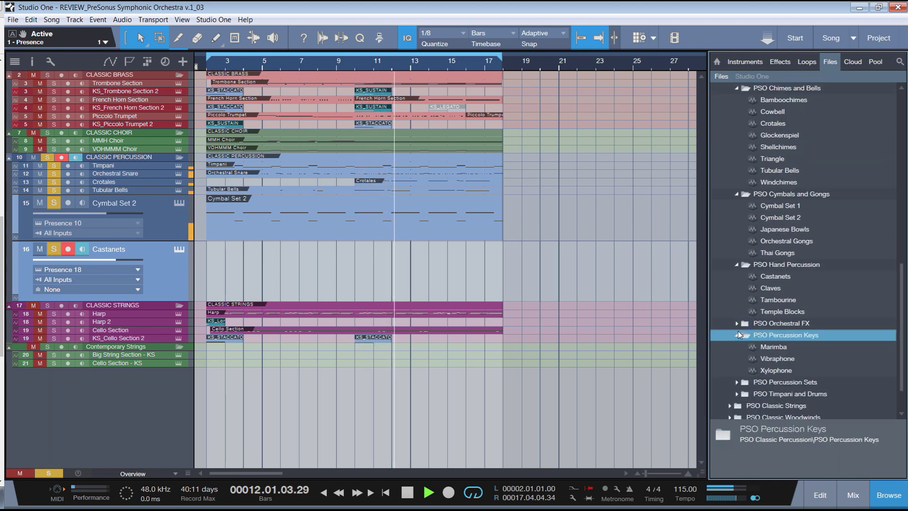
pyautogui.scroll(-1, 744, 331)
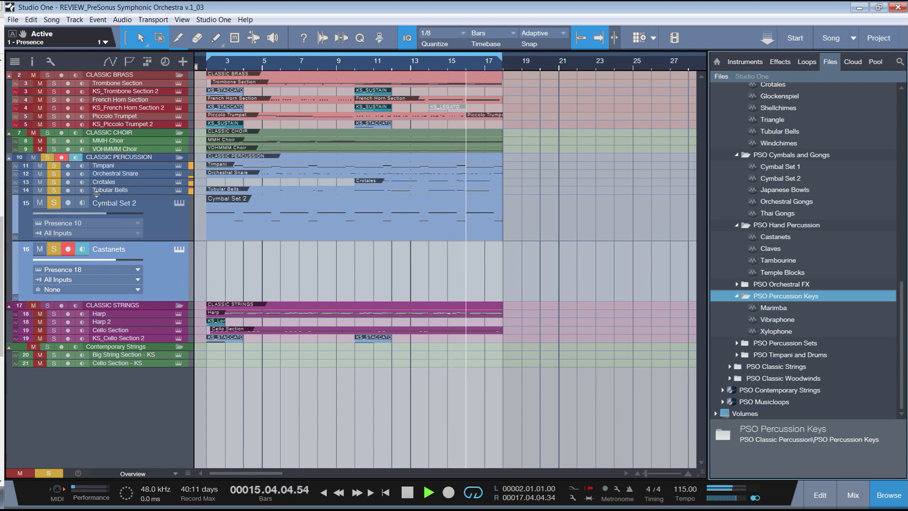
# Step: Open the Cymbal Set 2 instrument, select its track for input, and stop playback
pyautogui.click(179, 203)
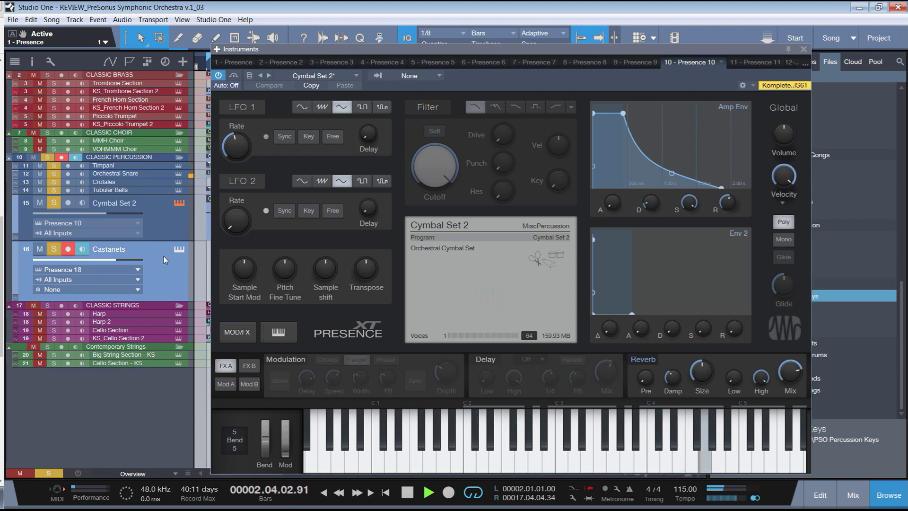
pyautogui.click(166, 231)
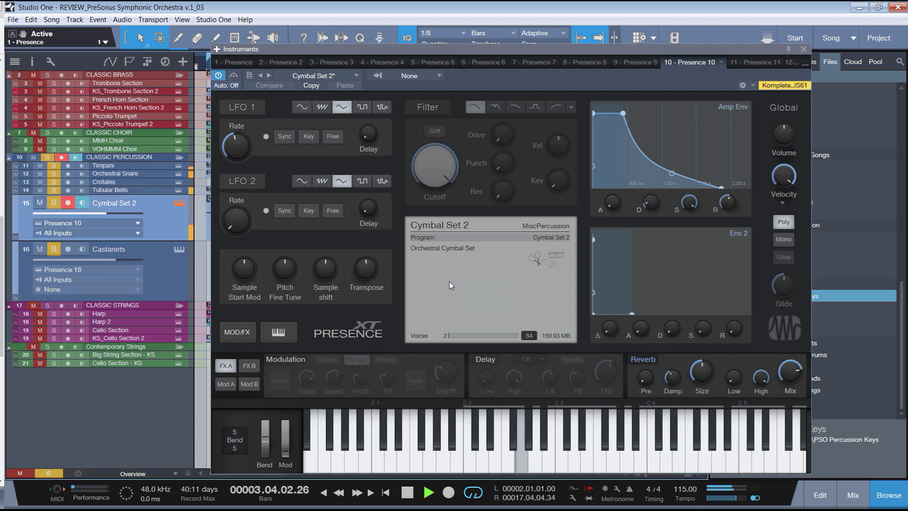
pyautogui.click(457, 262)
pyautogui.press('space')
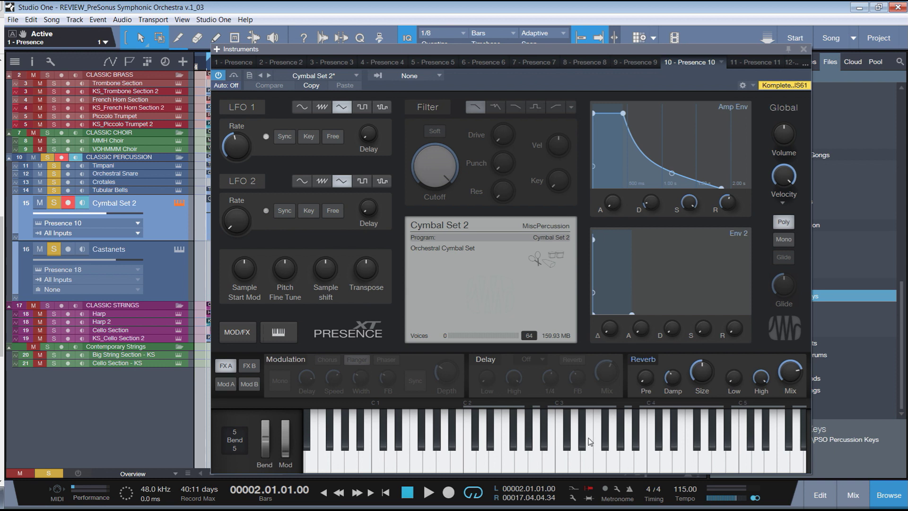
# Step: Audition the Cymbal Set 2 sounds across the low, middle and high notes, and close the instrument
pyautogui.click(495, 458)
pyautogui.click(485, 459)
pyautogui.click(470, 461)
pyautogui.click(560, 457)
pyautogui.click(575, 459)
pyautogui.click(599, 463)
pyautogui.click(613, 462)
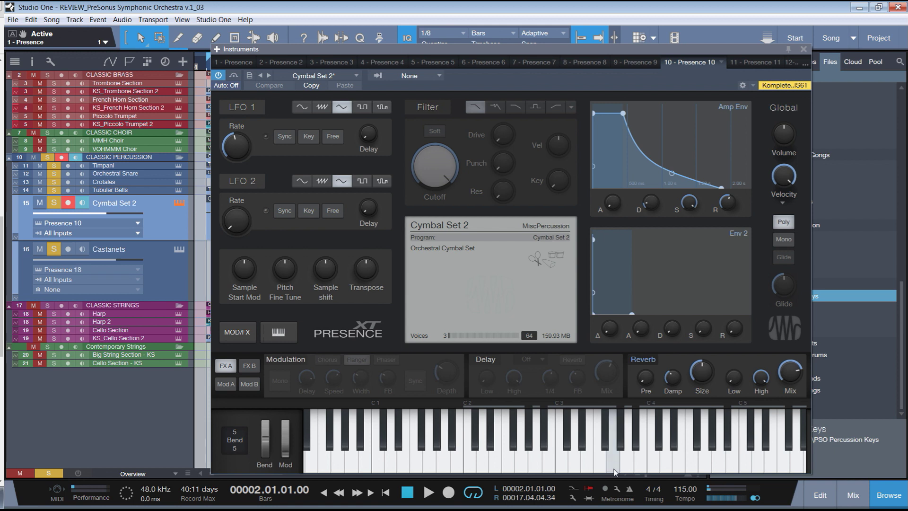
pyautogui.click(649, 464)
pyautogui.click(641, 463)
pyautogui.click(613, 465)
pyautogui.click(588, 467)
pyautogui.click(564, 465)
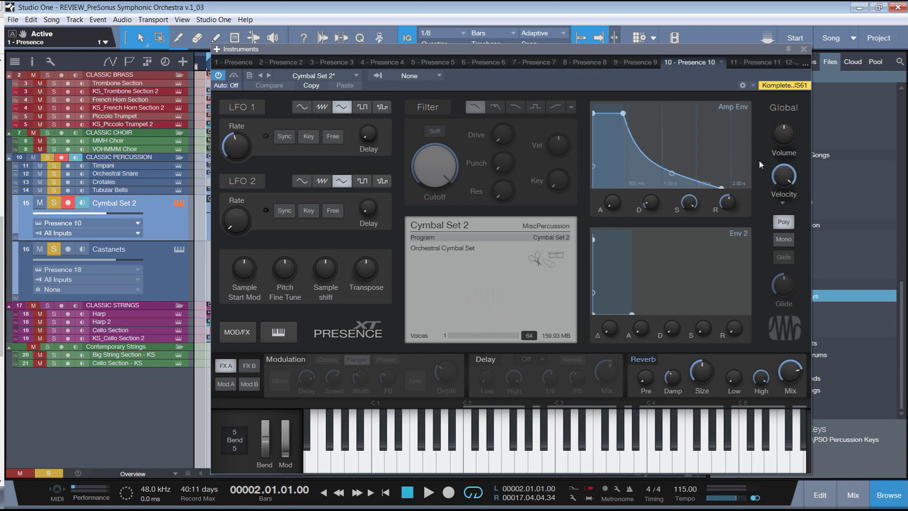
pyautogui.click(803, 49)
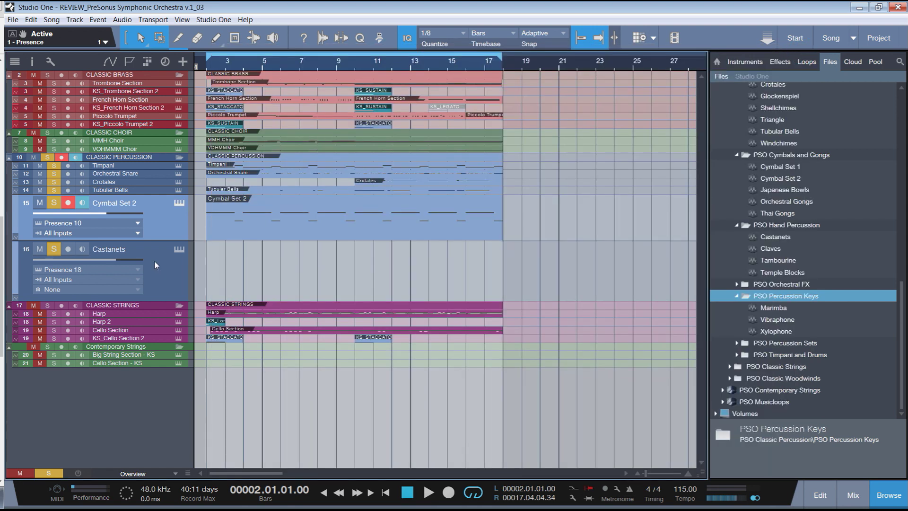
# Step: Move the solo from Classic Percussion to Classic Strings and play it, enlarging the Harp and Cello Section tracks
pyautogui.click(48, 158)
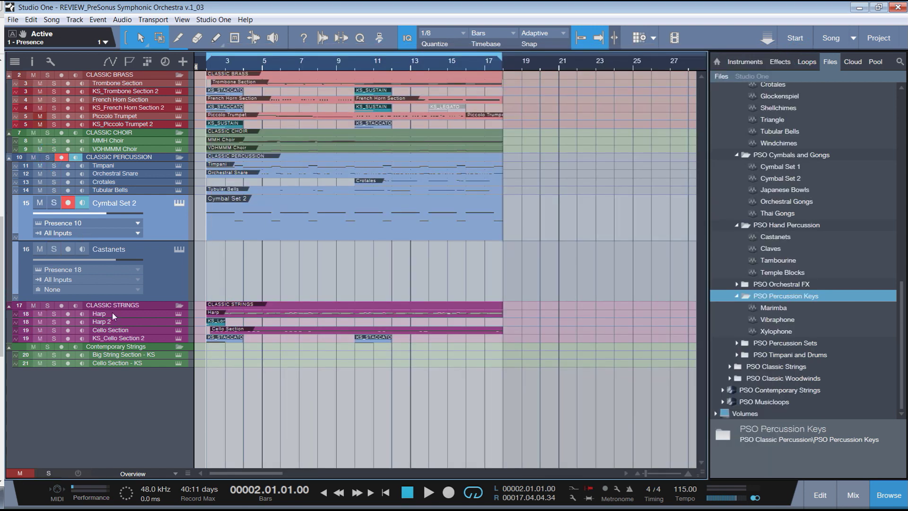
pyautogui.click(47, 305)
pyautogui.press('space')
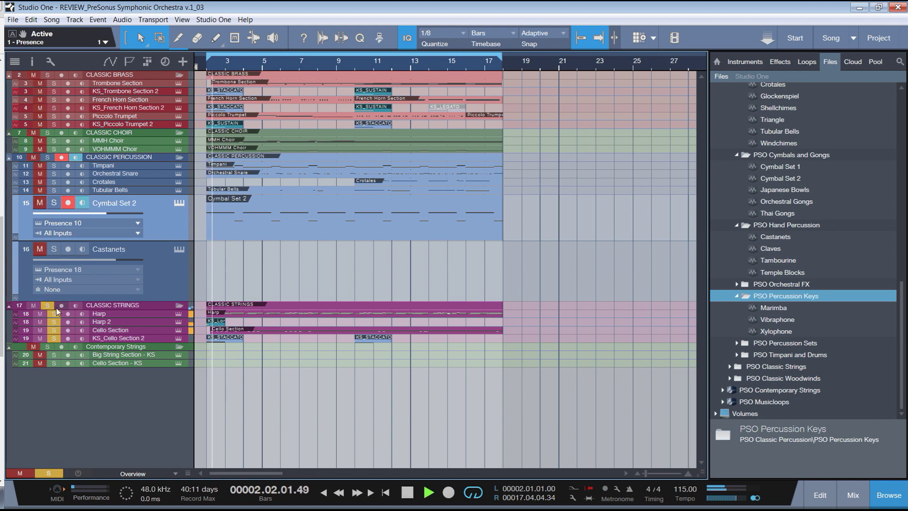
pyautogui.click(137, 314)
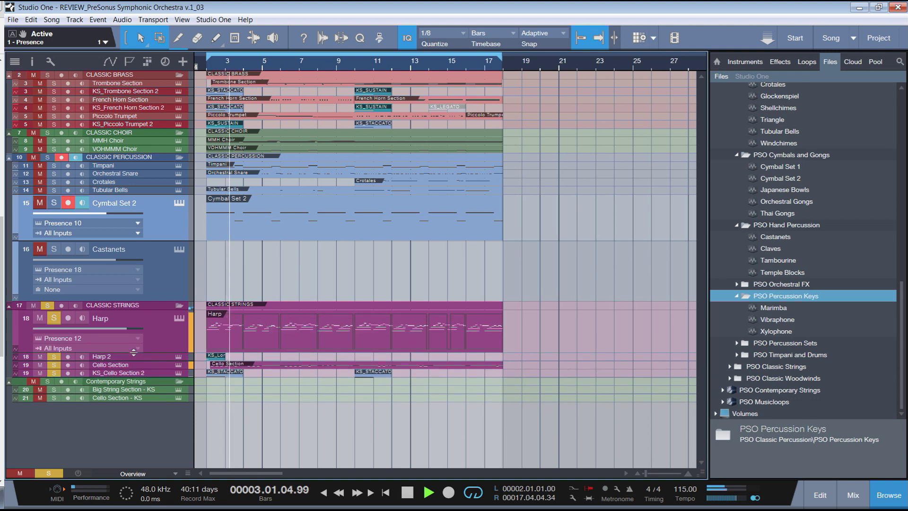
pyautogui.moveTo(147, 369); pyautogui.dragTo(145, 421)
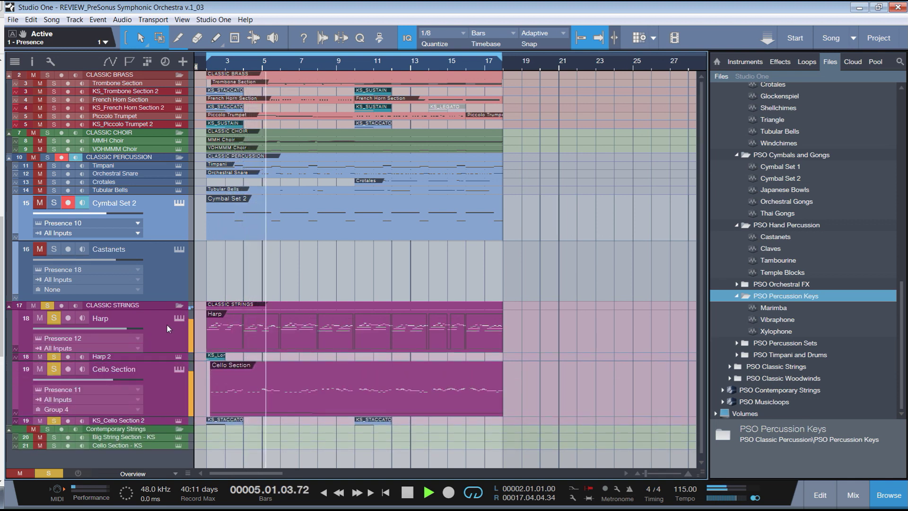
# Step: Open the Harp instrument and look through its keyswitch articulation list
pyautogui.click(178, 318)
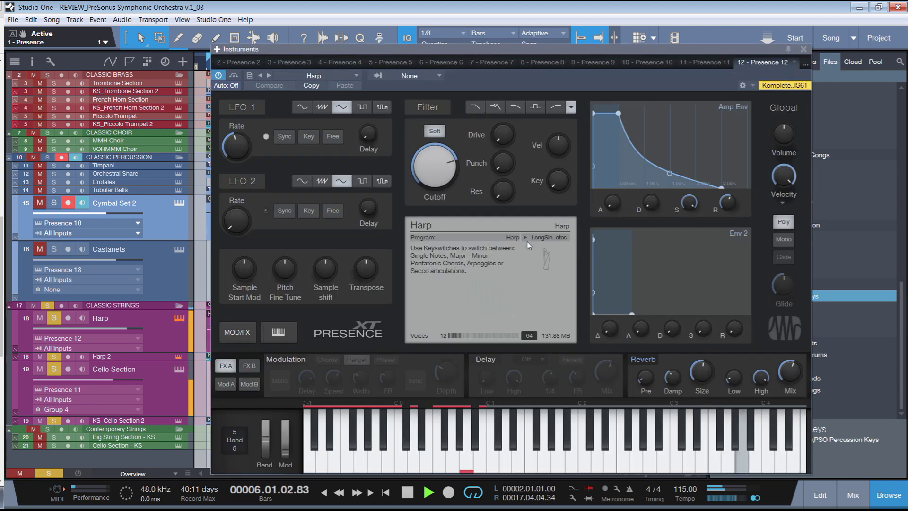
pyautogui.click(525, 238)
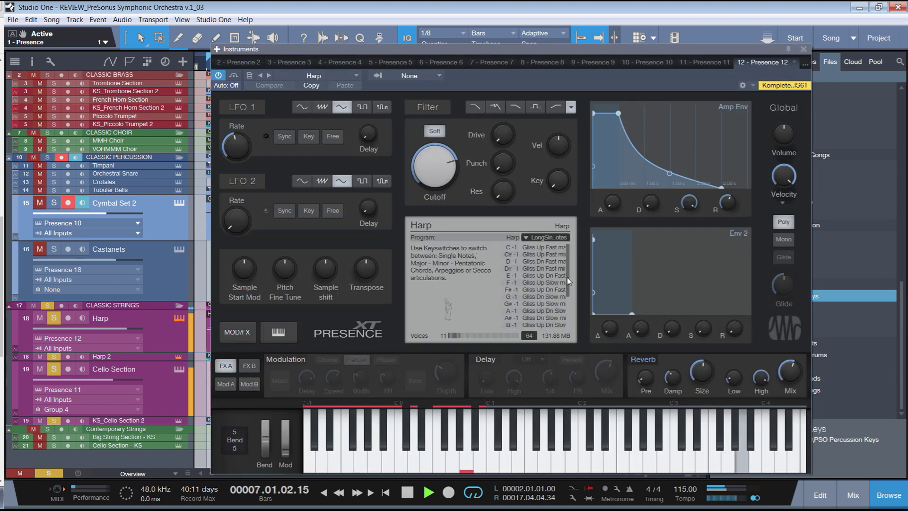
pyautogui.moveTo(566, 302); pyautogui.dragTo(569, 254)
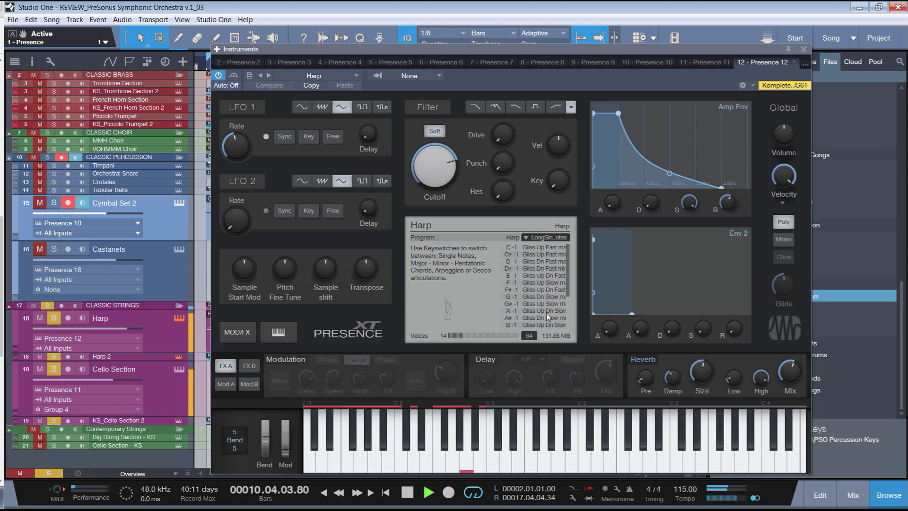
# Step: Stop playback and audition Harp articulations using keyswitches, including the short single notes, Secco maj and upward major glissando
pyautogui.press('space')
pyautogui.click(440, 461)
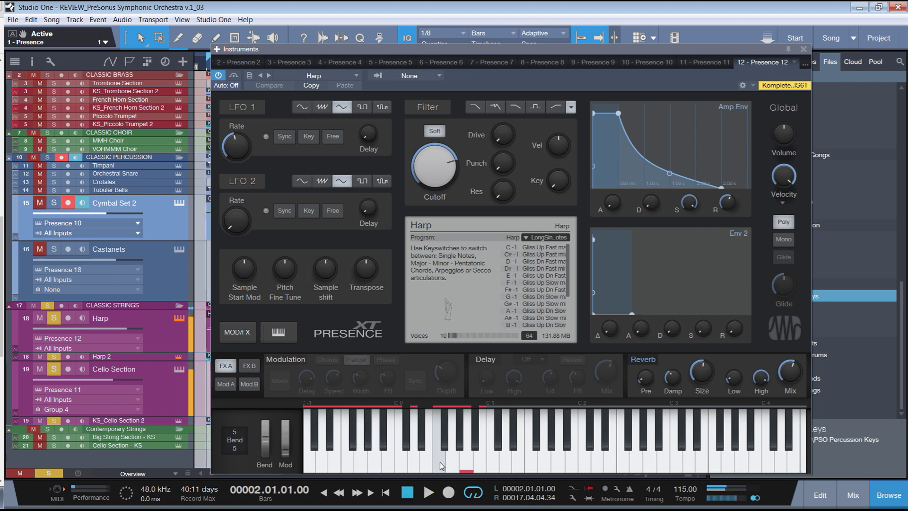
pyautogui.click(475, 468)
pyautogui.click(754, 465)
pyautogui.click(707, 467)
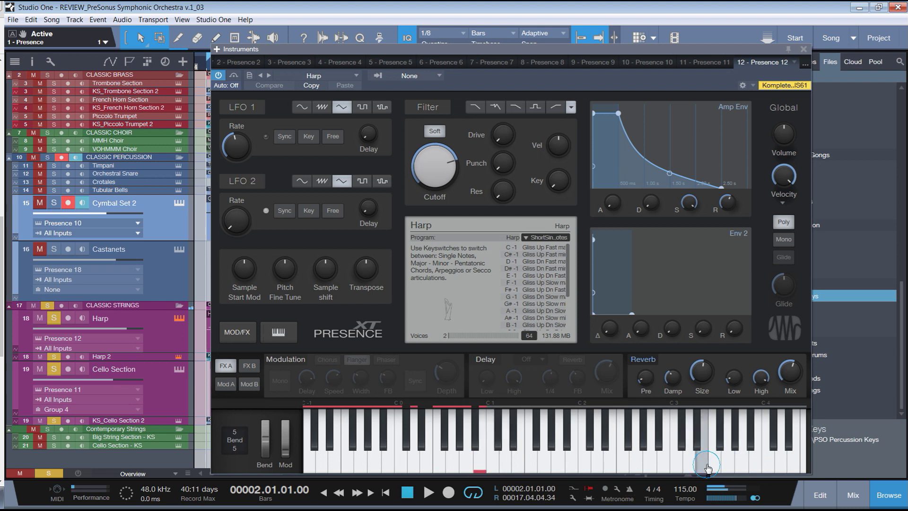
pyautogui.click(452, 468)
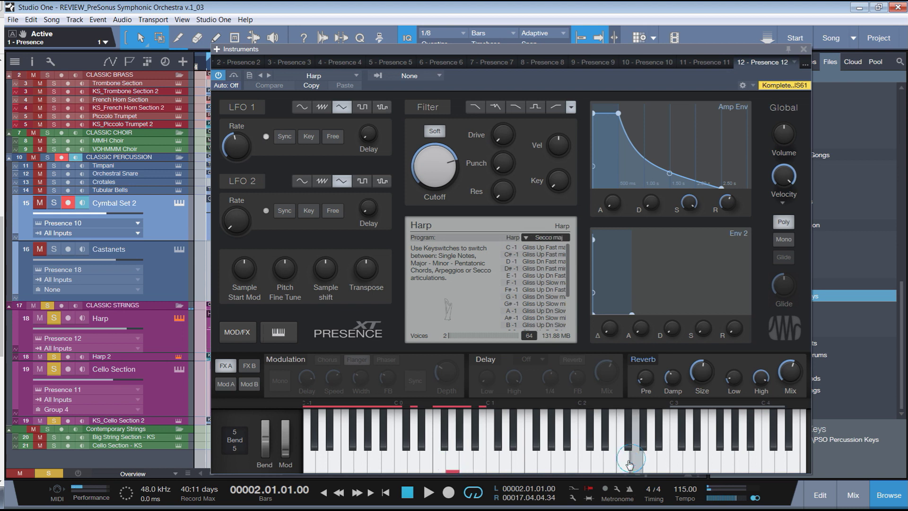
pyautogui.click(727, 457)
pyautogui.click(719, 461)
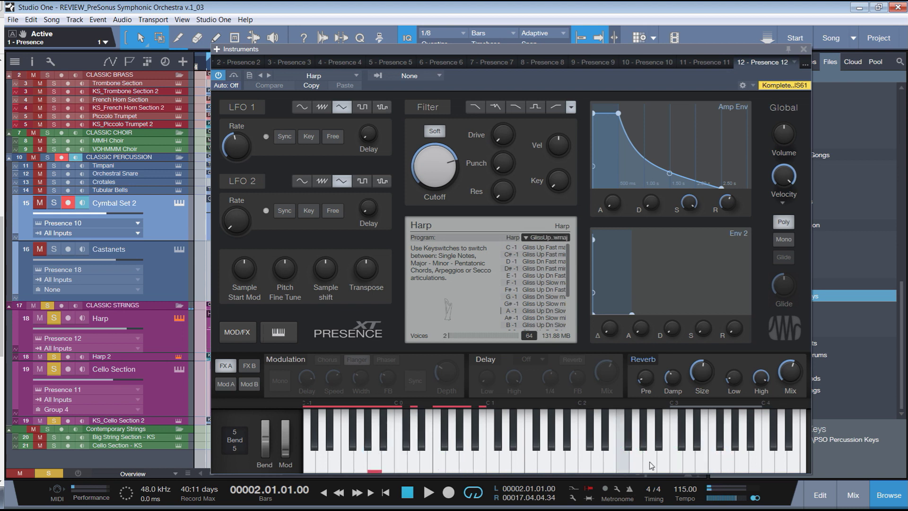
# Step: Turn on the Delay effect for the Harp, audition its upward glissando on several high notes, and close the instrument
pyautogui.click(716, 457)
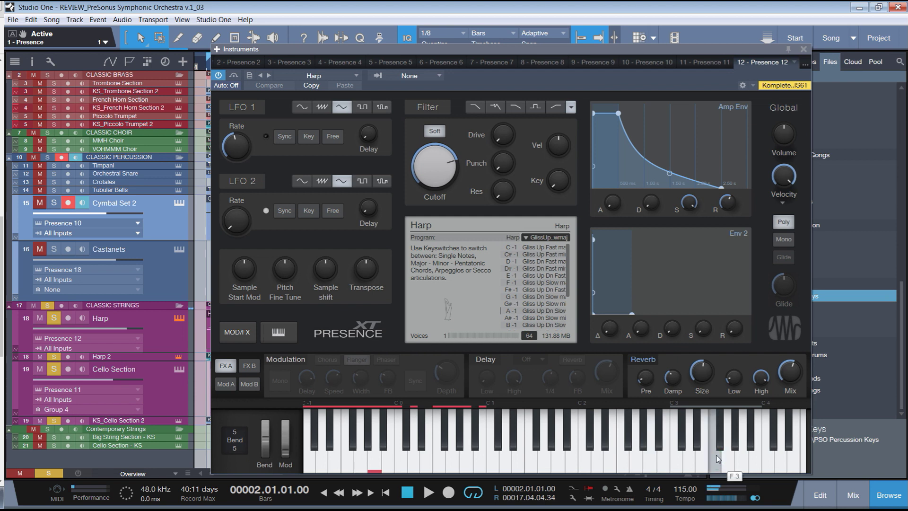
pyautogui.click(486, 359)
pyautogui.click(725, 461)
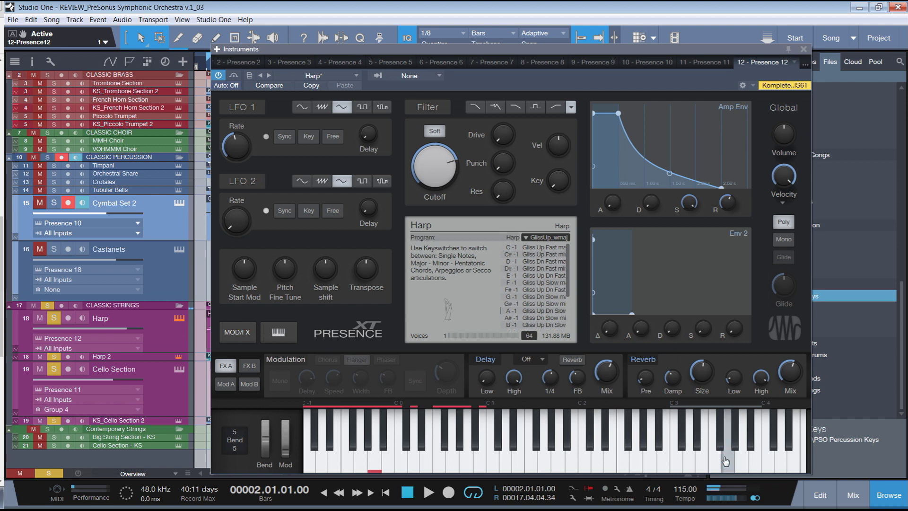
pyautogui.click(692, 455)
pyautogui.click(752, 464)
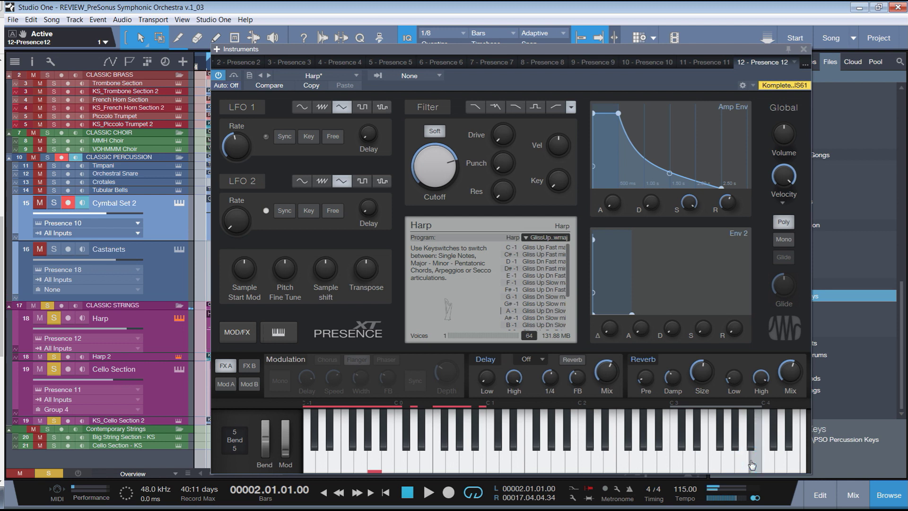
pyautogui.click(804, 49)
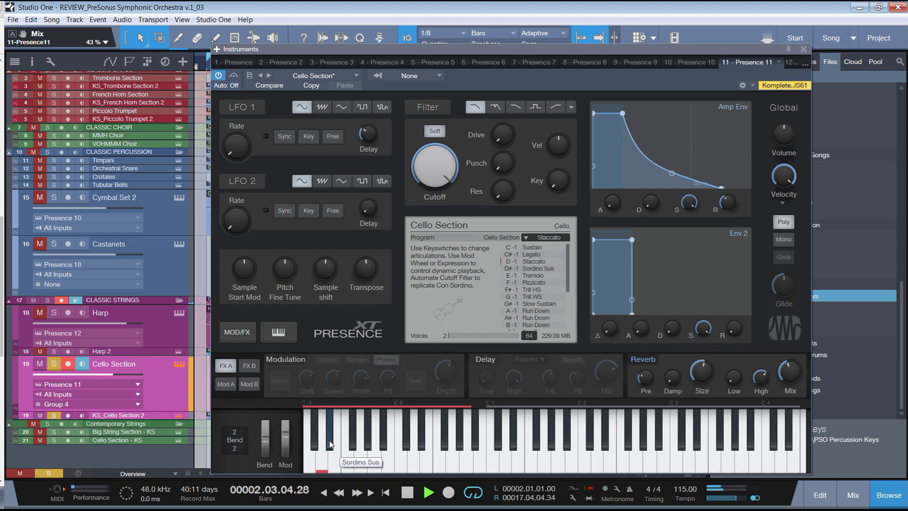
# Step: Switch the playing Cello Section to the Sordino Sus articulation, look through the rest of its keyswitch list, and stop playback
pyautogui.click(329, 440)
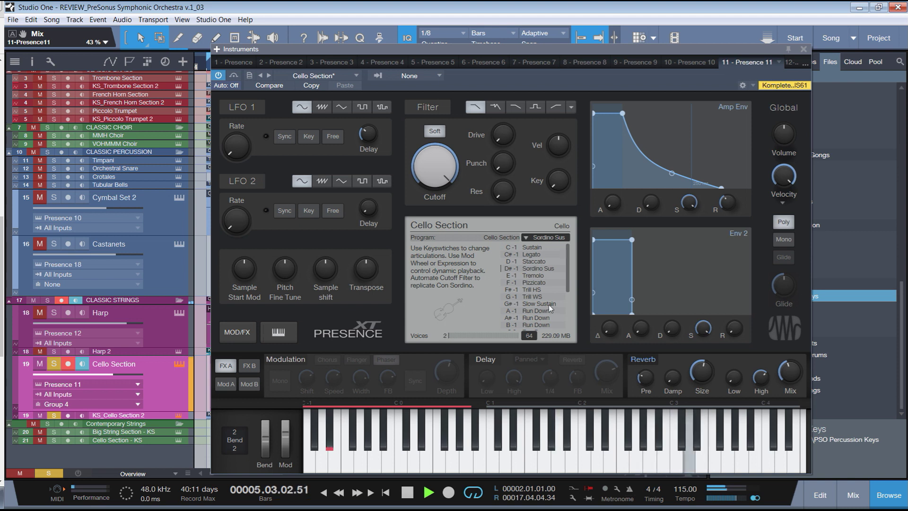
pyautogui.moveTo(568, 280); pyautogui.dragTo(564, 319)
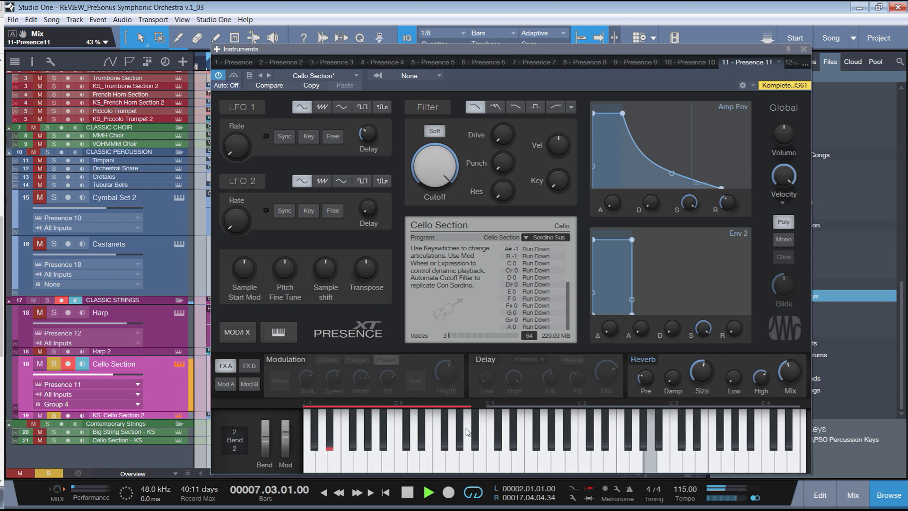
pyautogui.press('space')
# Step: Audition the Cello Section's Tremolo and Run Down articulations on middle-register notes, ending with the E 0 Run Down, and close the instrument
pyautogui.click(639, 462)
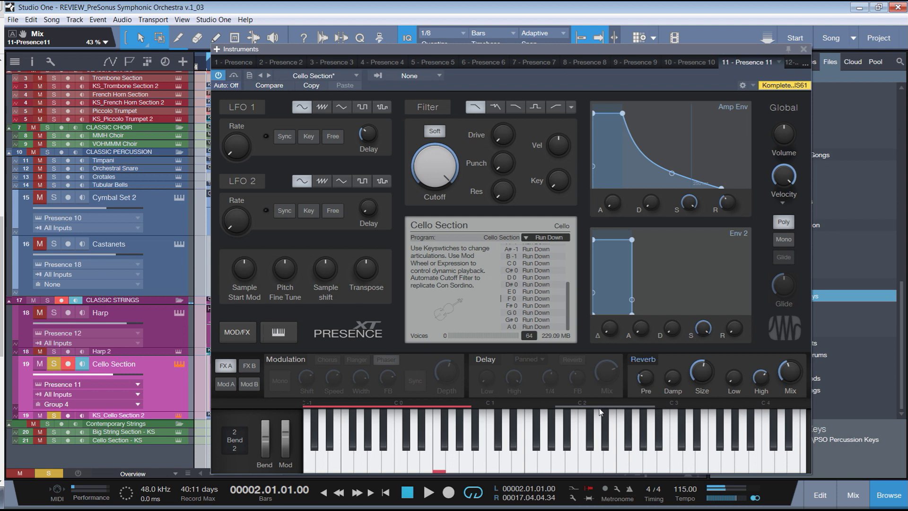
pyautogui.click(336, 455)
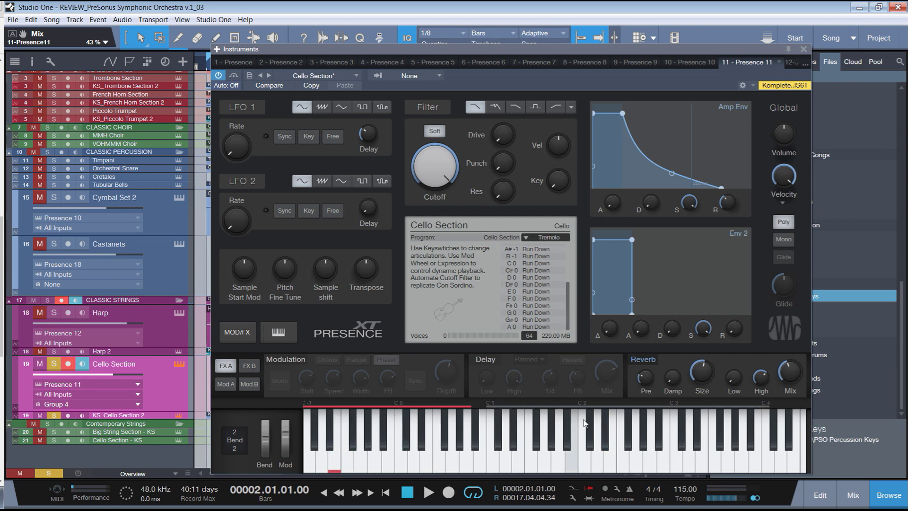
pyautogui.click(425, 464)
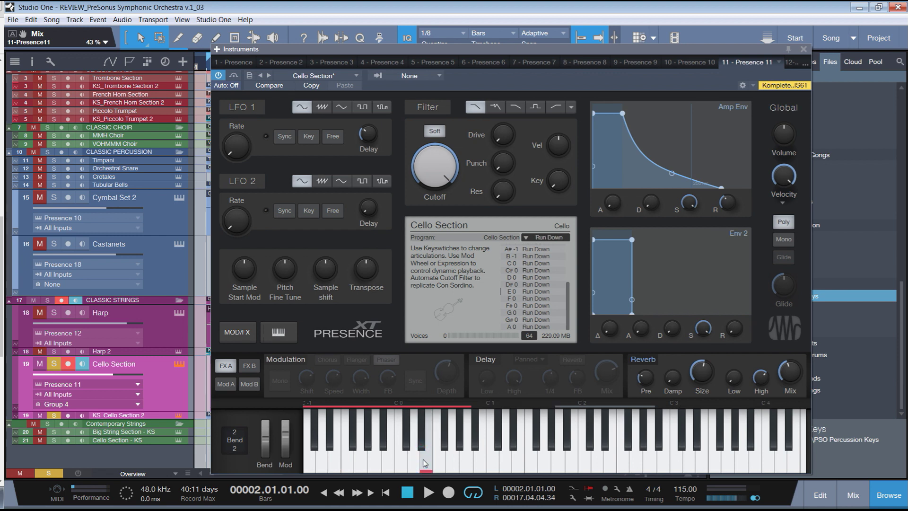
pyautogui.click(575, 456)
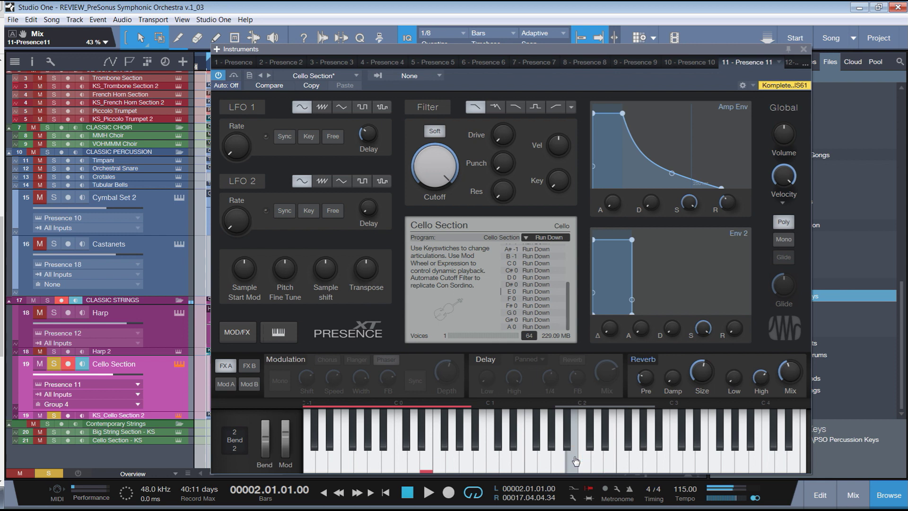
pyautogui.click(598, 458)
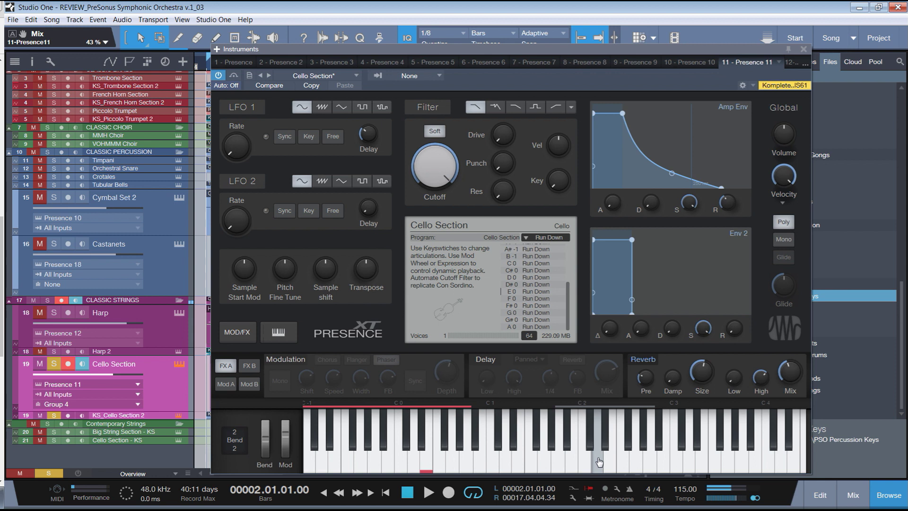
pyautogui.click(569, 468)
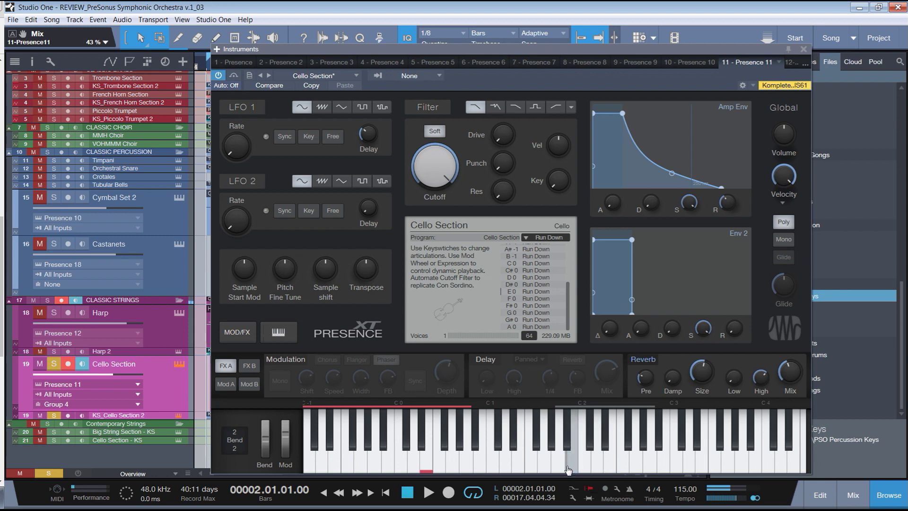
pyautogui.click(597, 460)
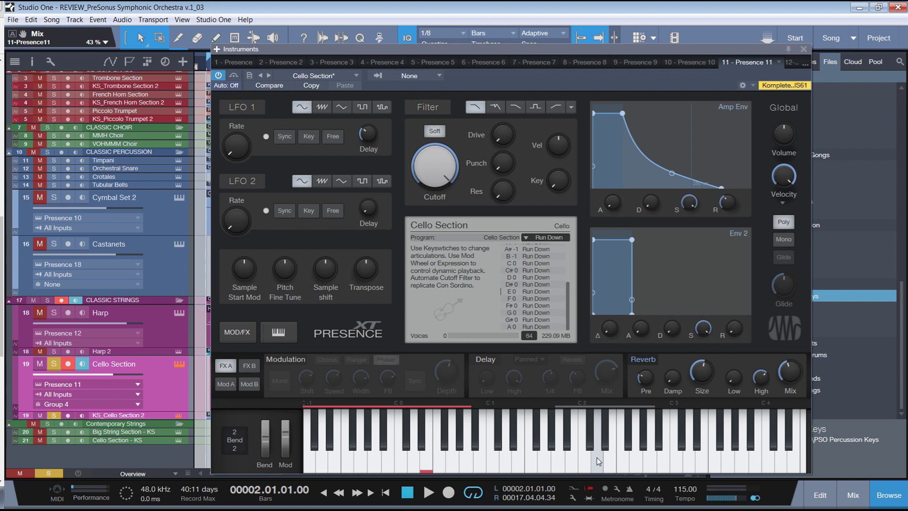
pyautogui.click(809, 50)
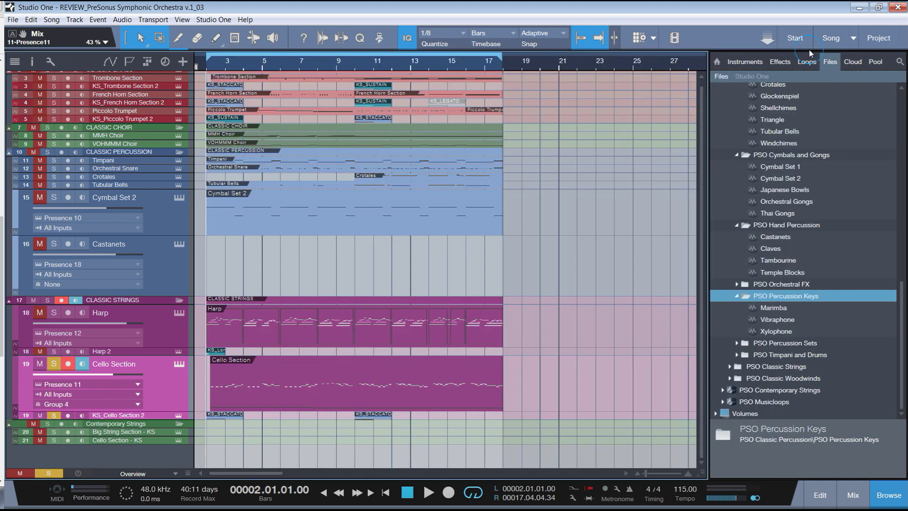
# Step: Unsolo the Cello Section track, then enlarge the Big String Section - KS track and open its instrument
pyautogui.click(55, 364)
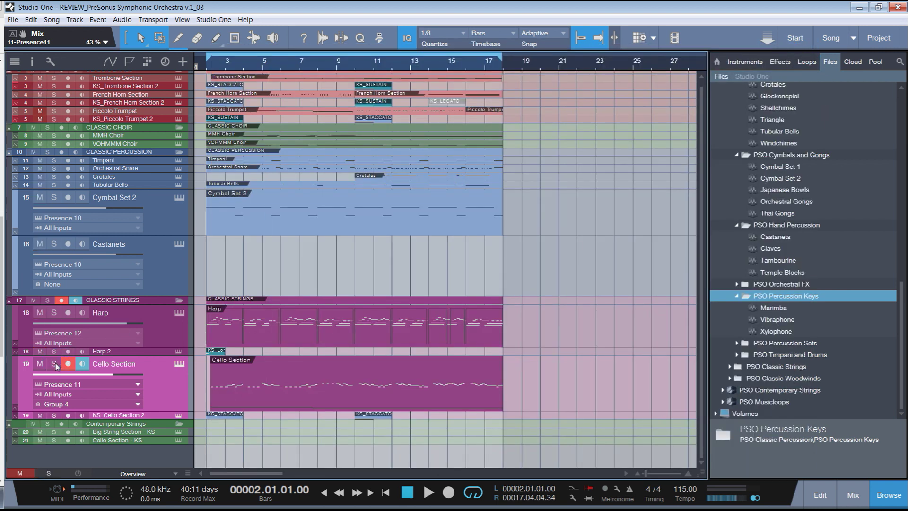
pyautogui.click(156, 432)
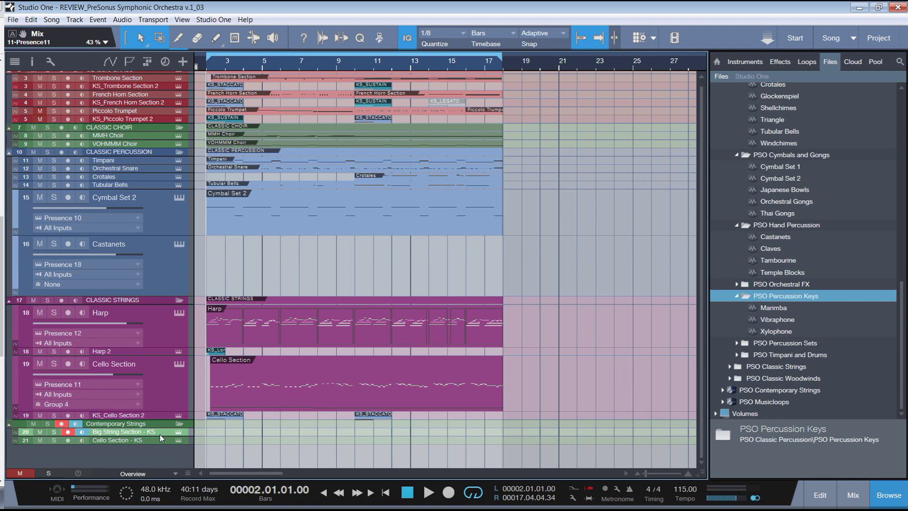
pyautogui.doubleClick(160, 436)
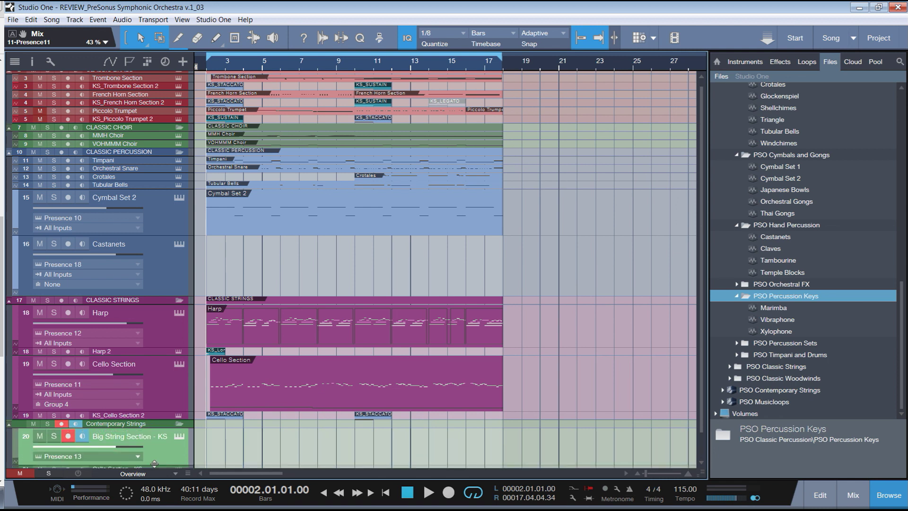
pyautogui.click(179, 437)
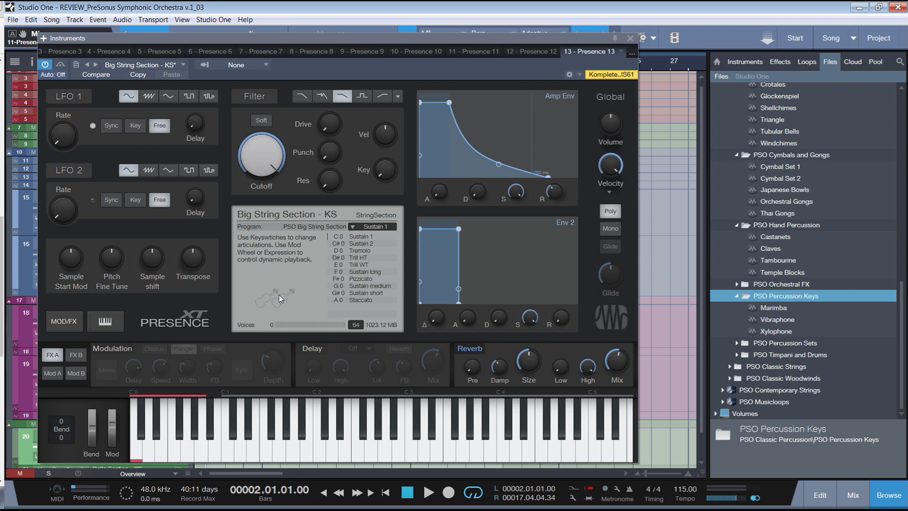
# Step: Audition the Big String Section using keyswitches for Tremolo, Trill WT, Sustain long, Staccato and Sustain medium
pyautogui.click(312, 451)
pyautogui.click(529, 444)
pyautogui.click(149, 442)
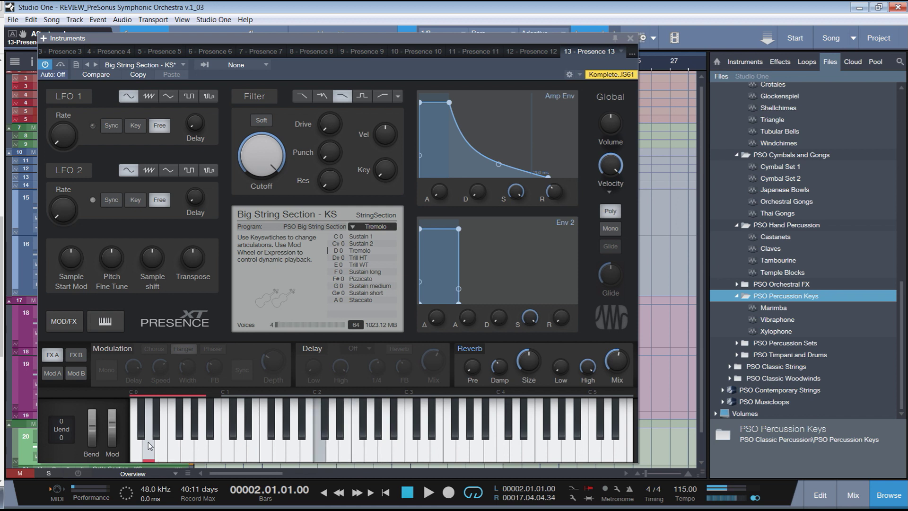
pyautogui.click(160, 449)
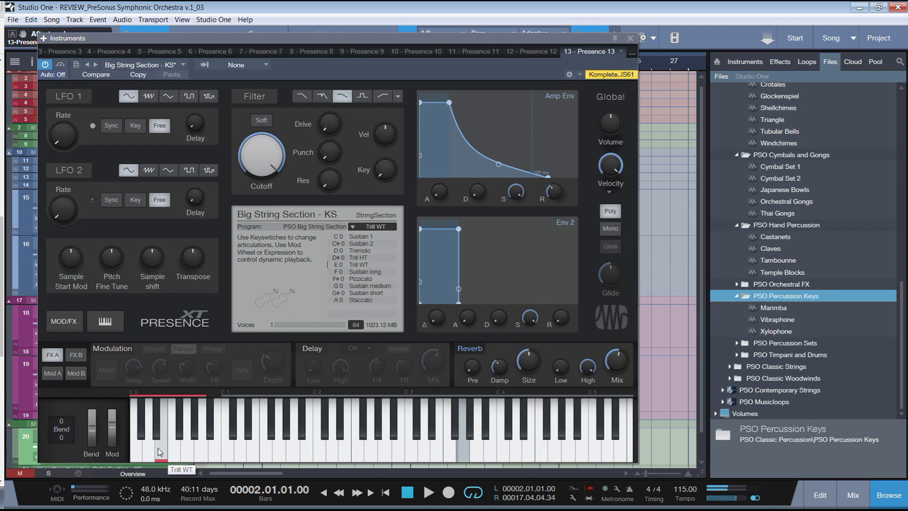
pyautogui.click(174, 453)
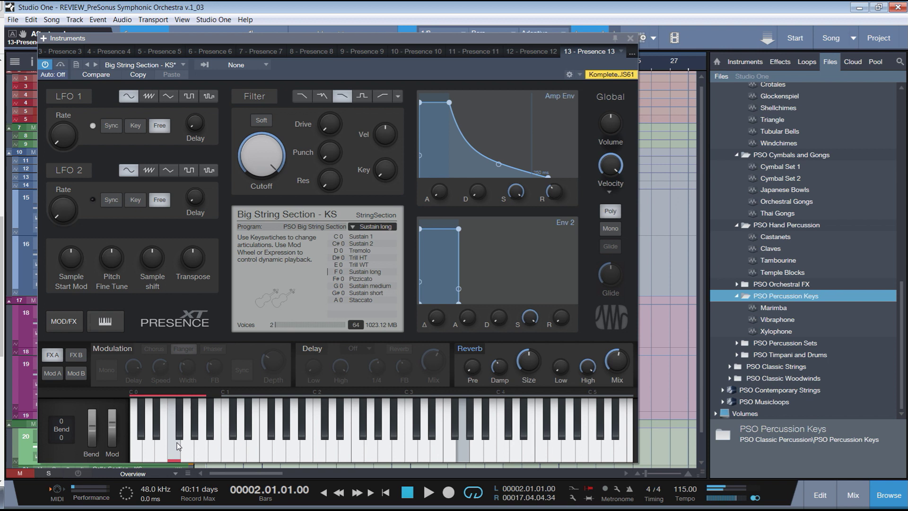
pyautogui.click(202, 444)
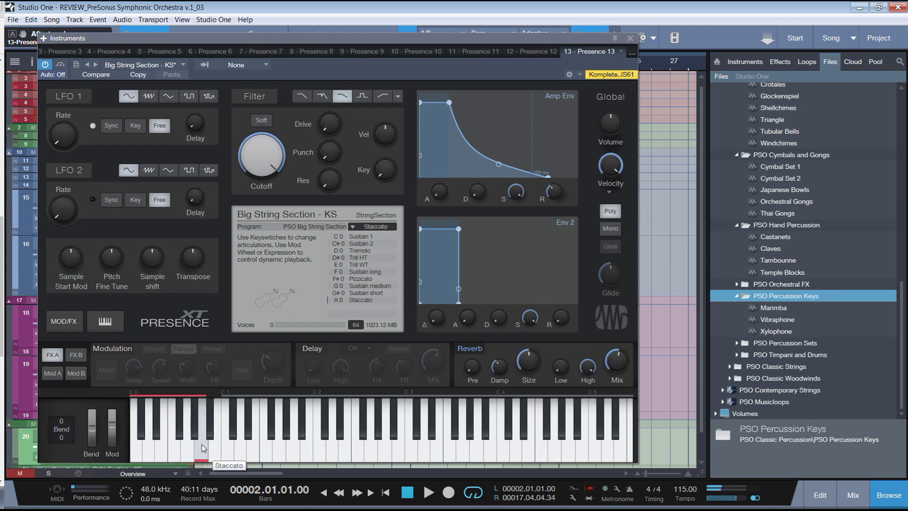
pyautogui.click(189, 447)
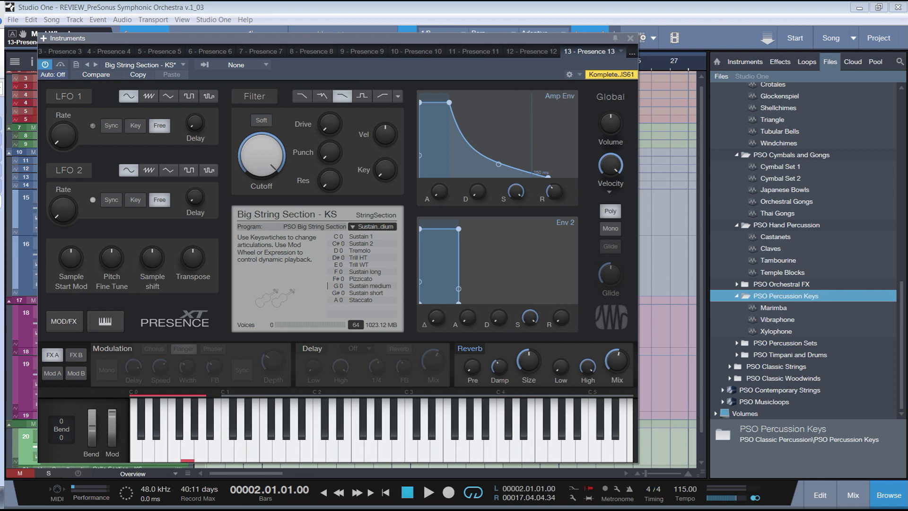